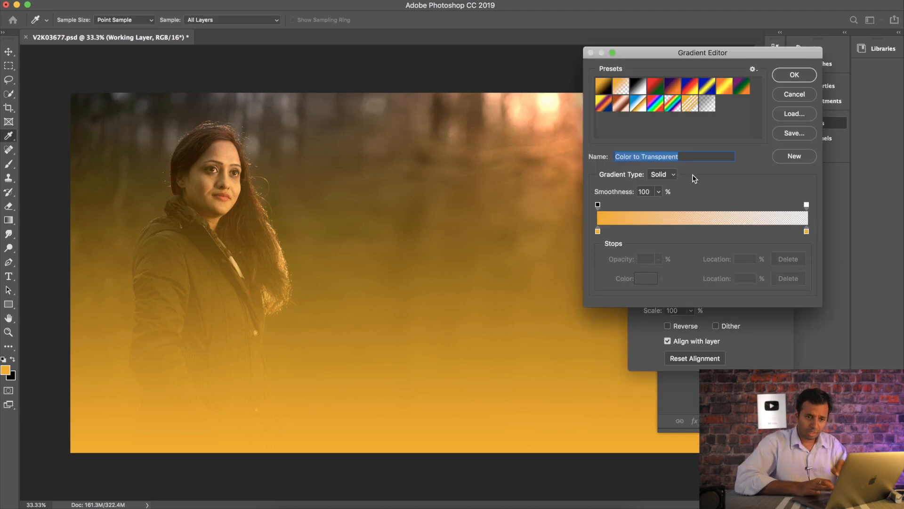
Step: Change the gradient to Noise type with the HSB color model and reduce its maximum saturation to zero
click(664, 175)
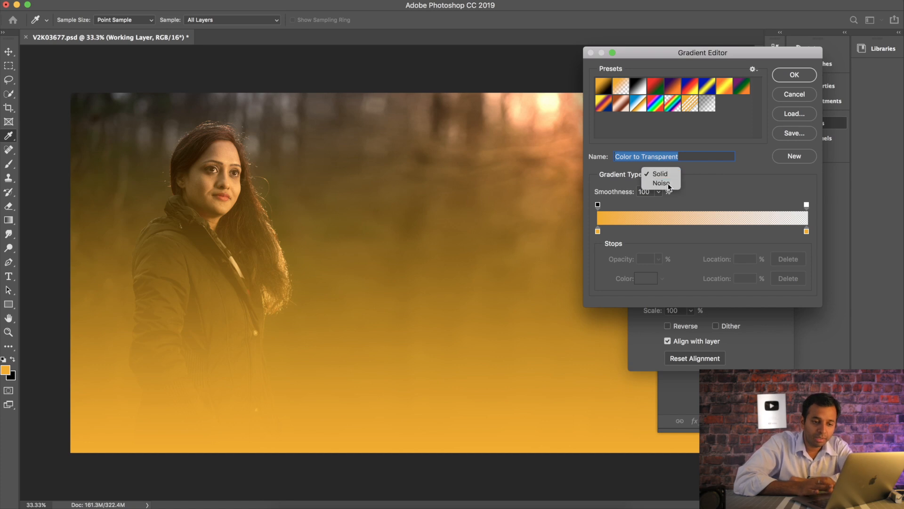
click(668, 183)
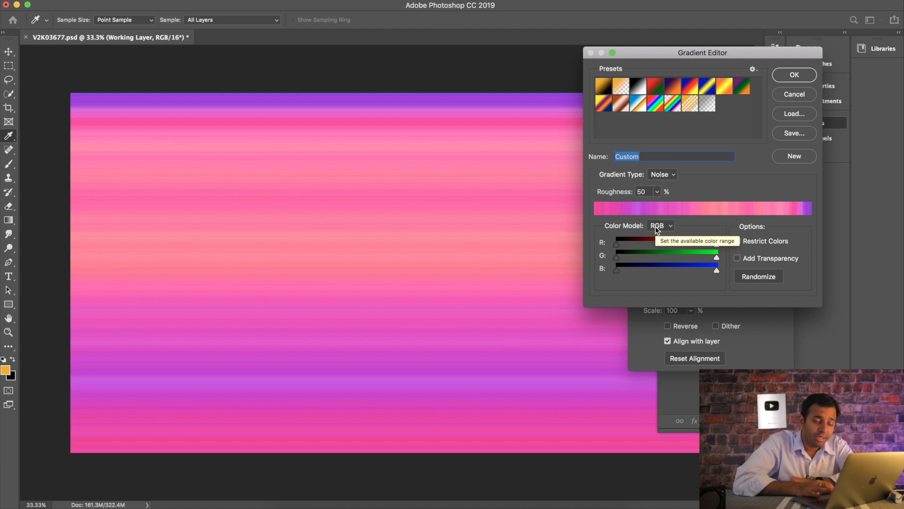
click(657, 227)
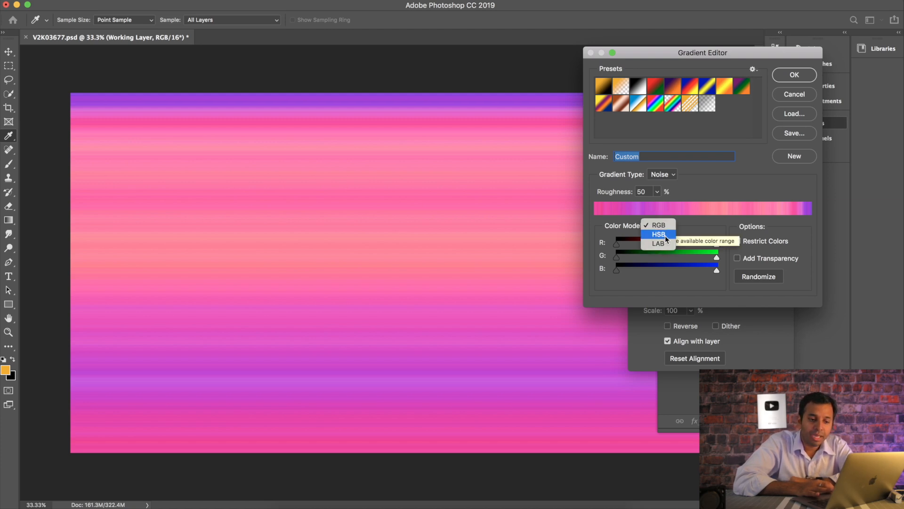
click(665, 235)
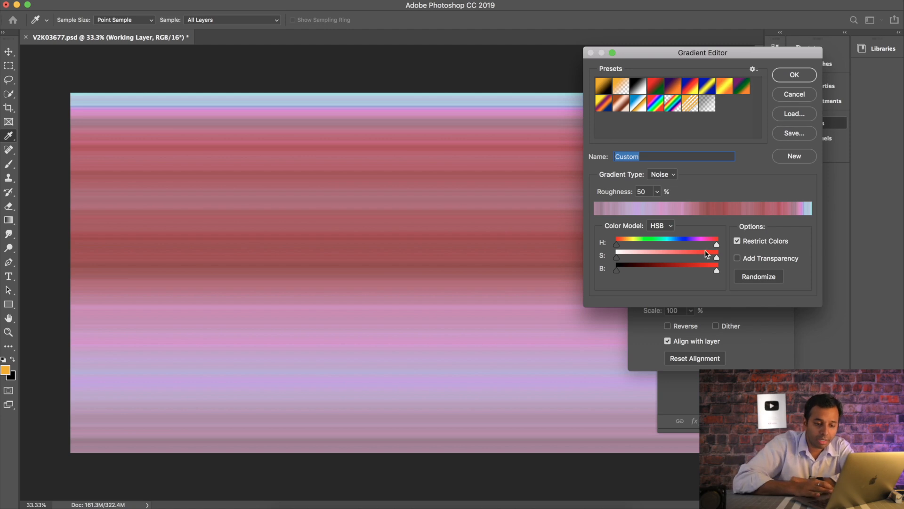
drag(717, 258, 598, 259)
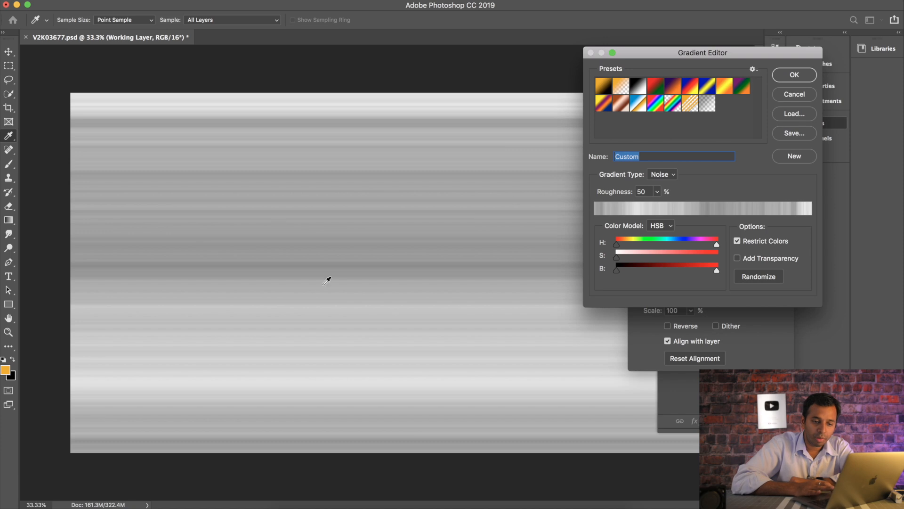
Step: Randomize the grey noise gradient several times until the streak pattern suits, and accept it
click(749, 281)
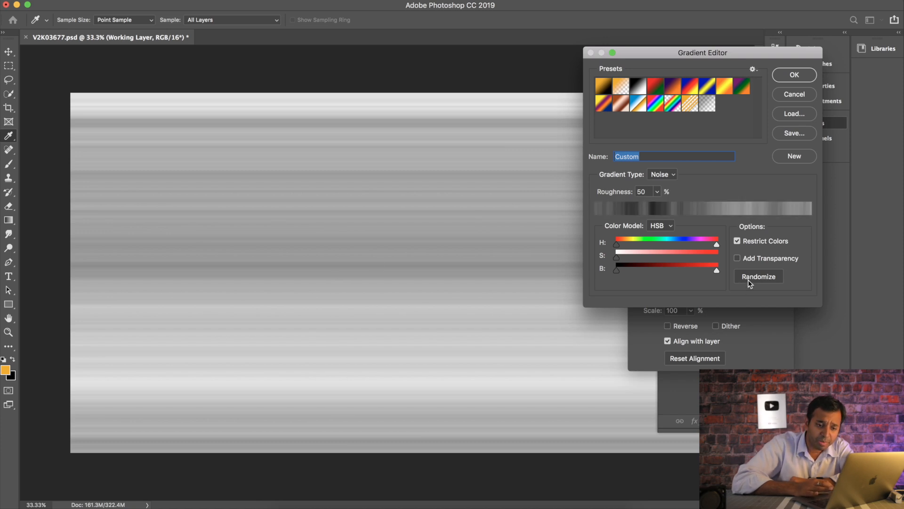
click(750, 282)
click(749, 281)
click(749, 282)
click(749, 281)
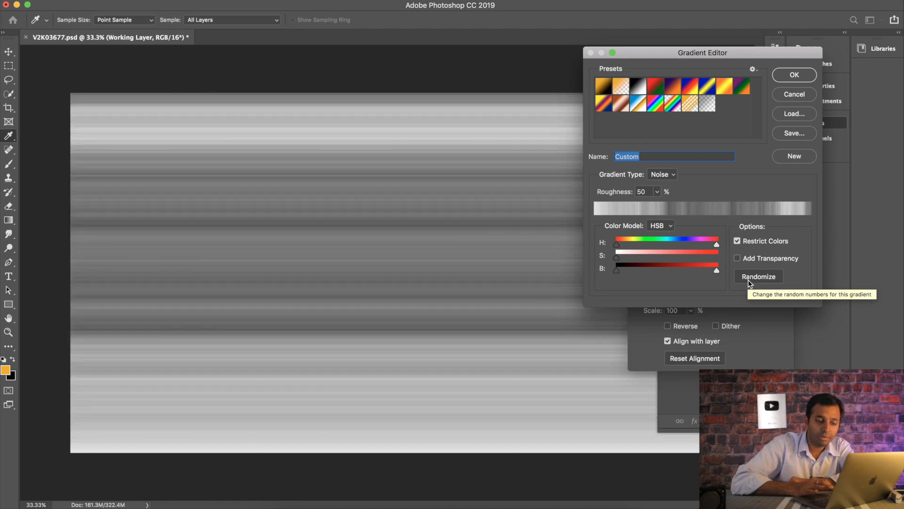
click(749, 282)
click(802, 76)
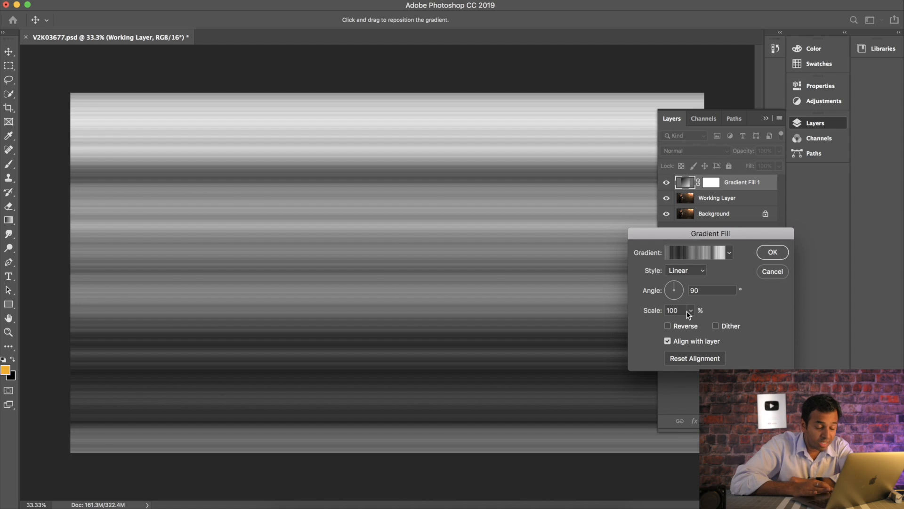
Step: Set the gradient fill's style to Angle and move its centre just beyond the photo's upper-right corner
drag(700, 230, 675, 147)
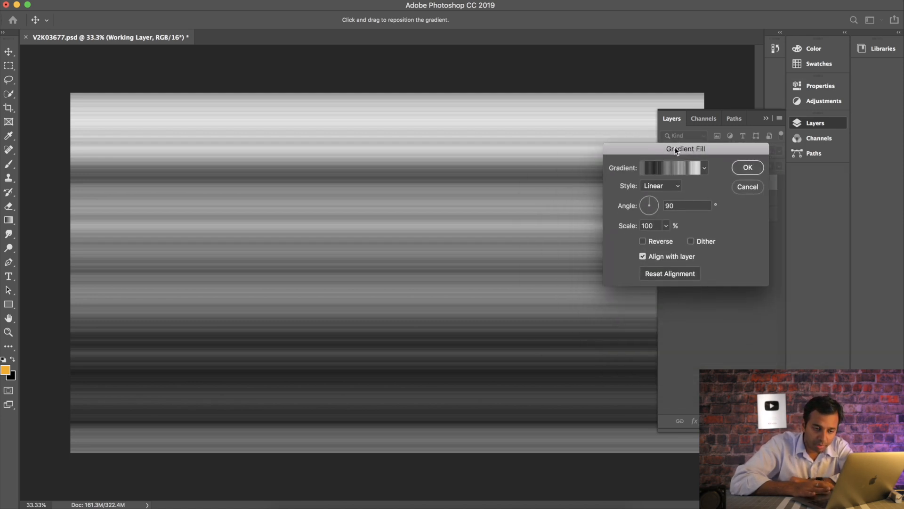
click(665, 188)
click(662, 205)
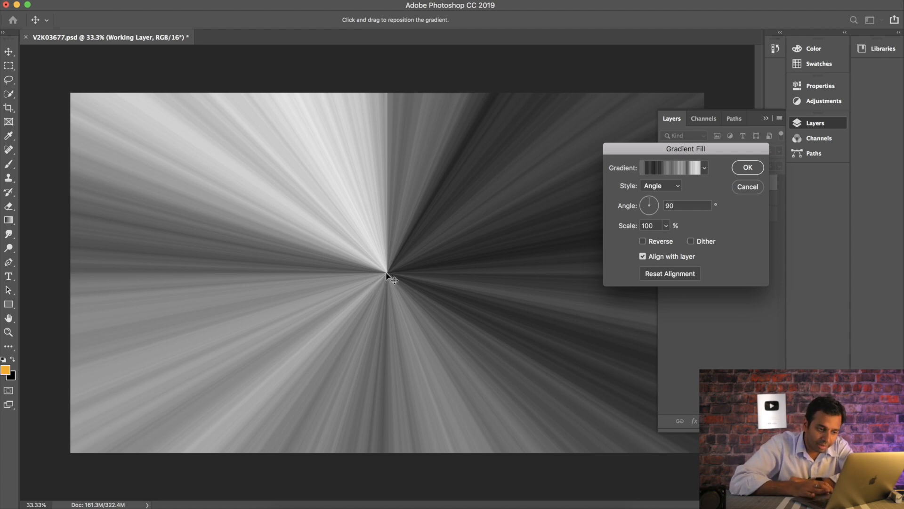
drag(386, 273, 673, 122)
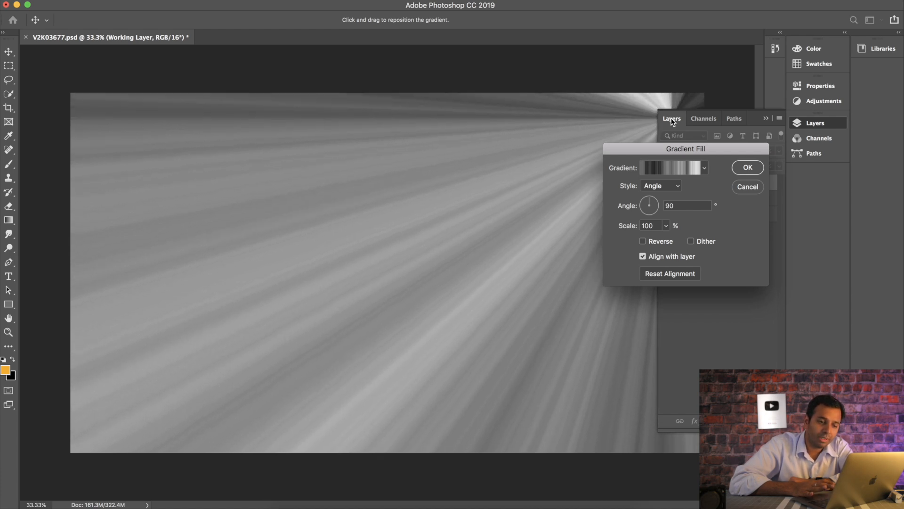
drag(649, 125, 757, 59)
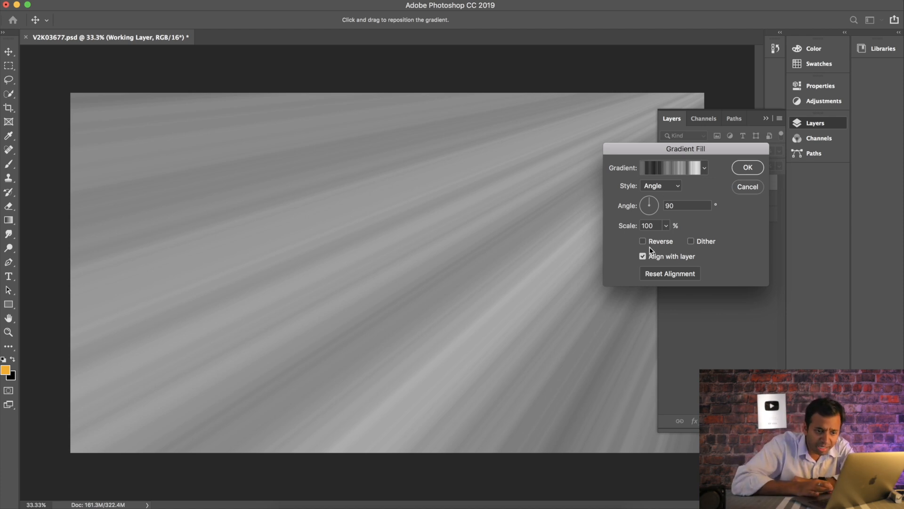
Step: Set the gradient's scale to 152%, accept the fill, and give its layer the Overlay blend mode
drag(631, 230, 666, 231)
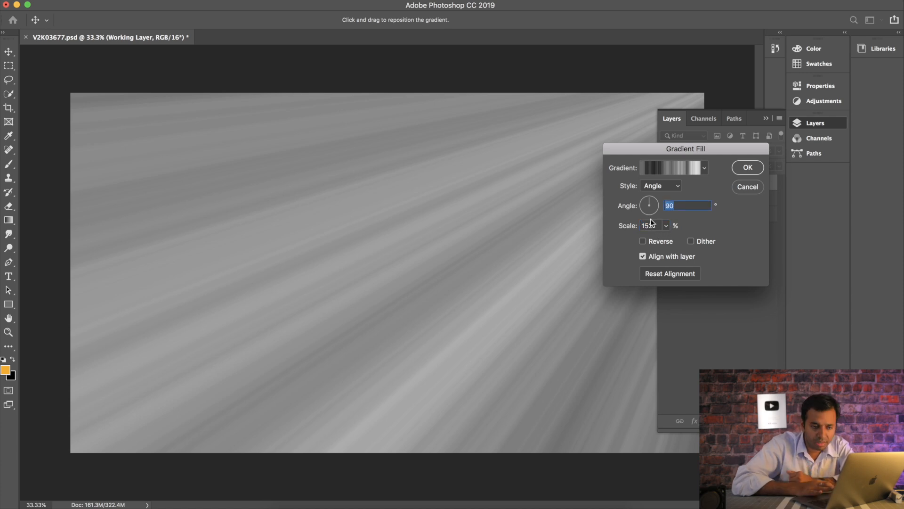
click(746, 168)
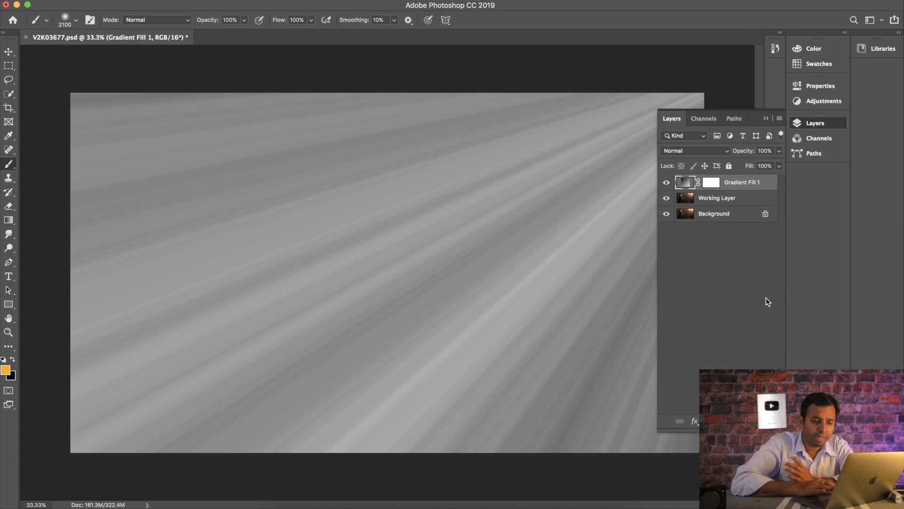
click(702, 150)
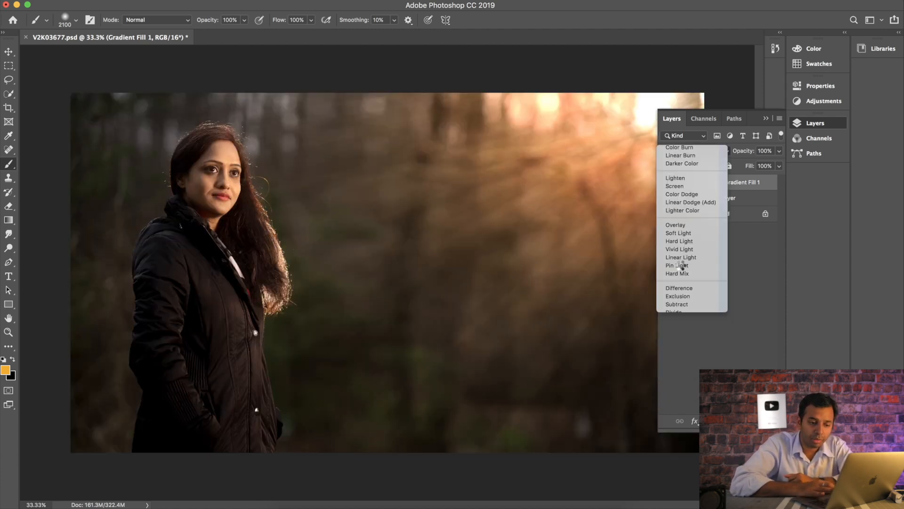
click(681, 266)
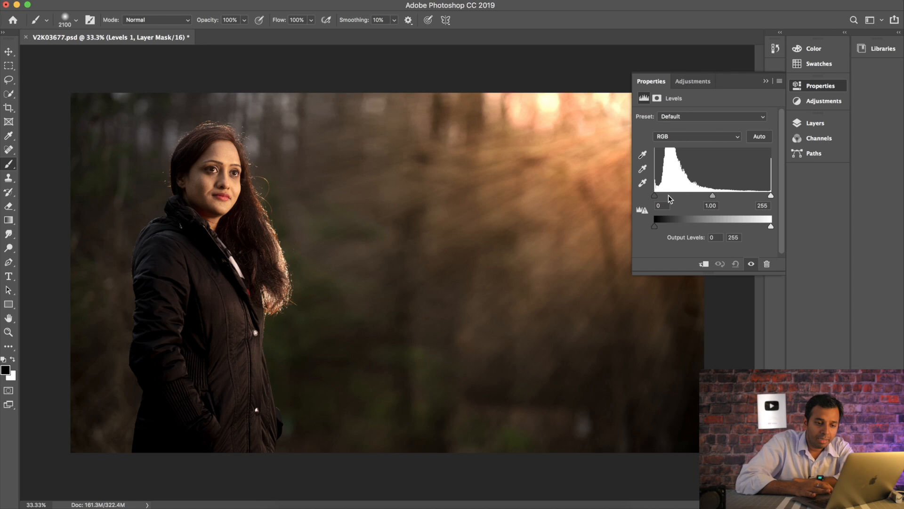
Step: Set the Levels adjustment's black input to 15 and its midtones to 1.04 to deepen the contrast
drag(654, 196, 663, 196)
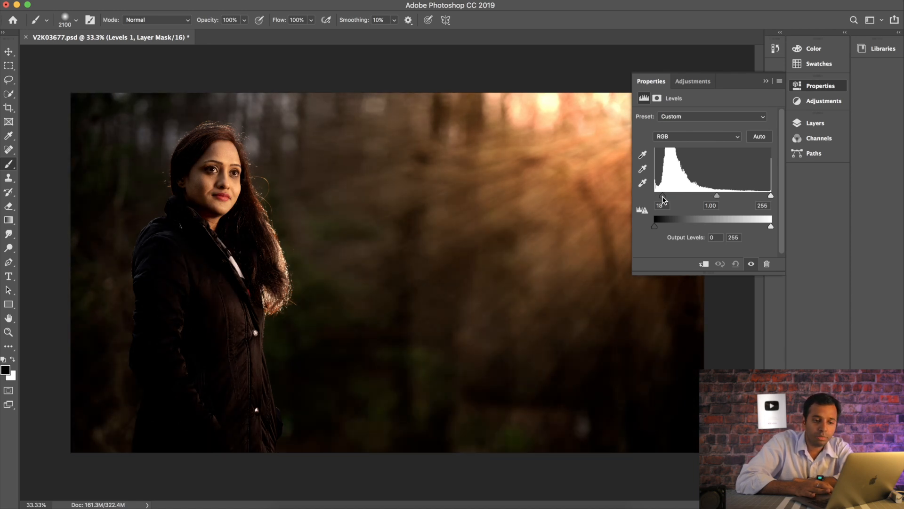
drag(716, 196, 716, 197)
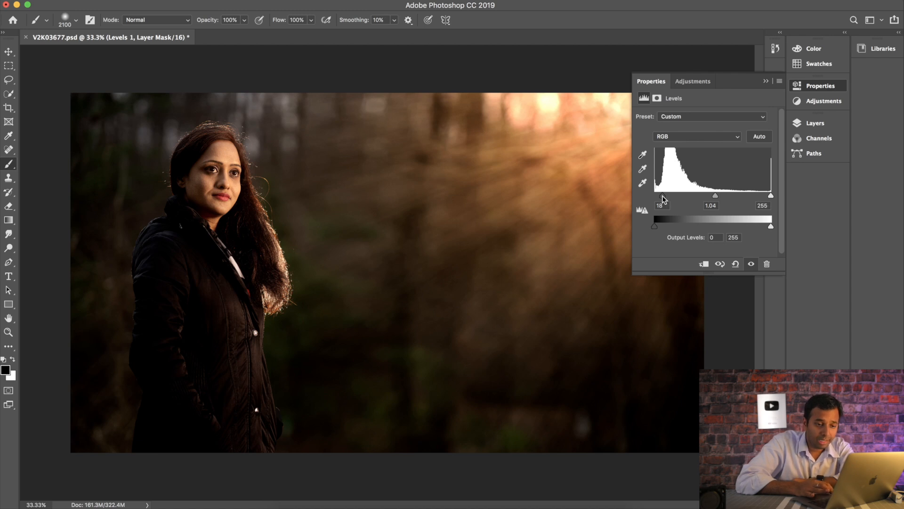
drag(666, 200, 662, 200)
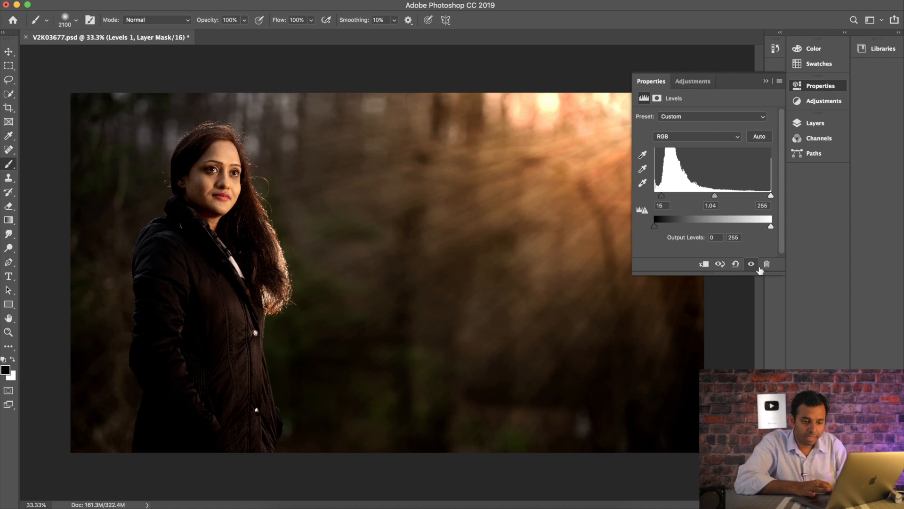
click(767, 81)
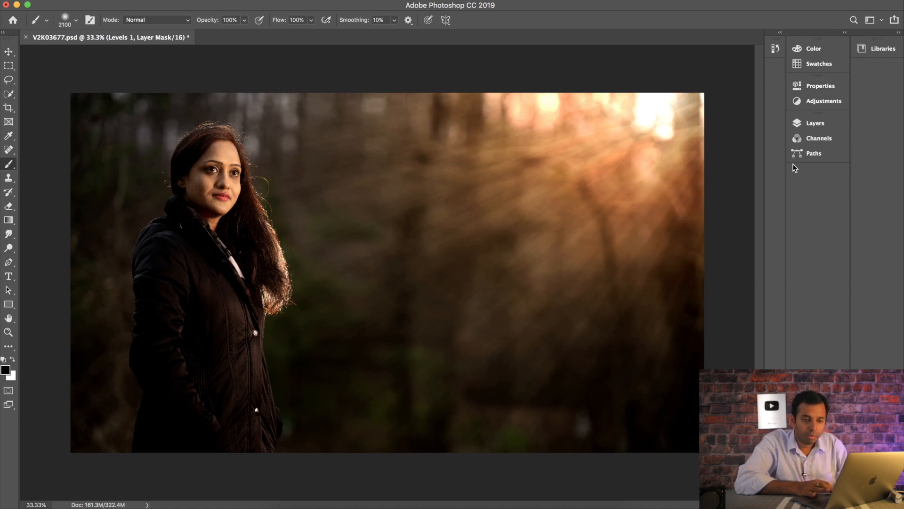
click(816, 124)
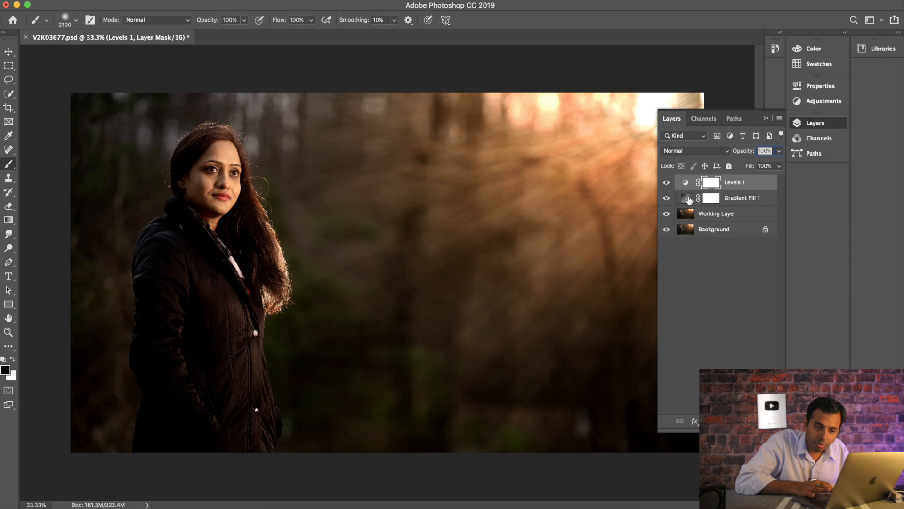
alt+click(689, 187)
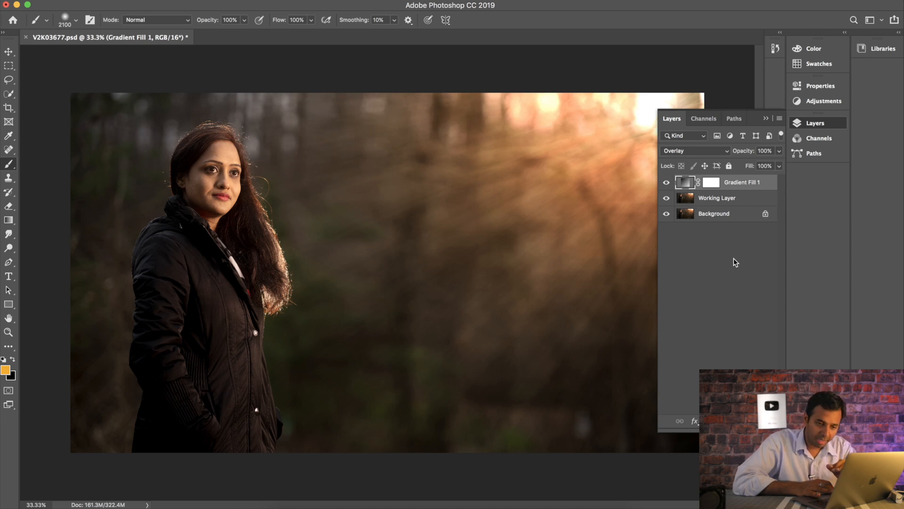
Step: Reopen the Gradient Fill 1 layer's noise gradient, randomize it repeatedly for a different light-ray pattern, and accept the result
double_click(687, 183)
drag(676, 146, 722, 238)
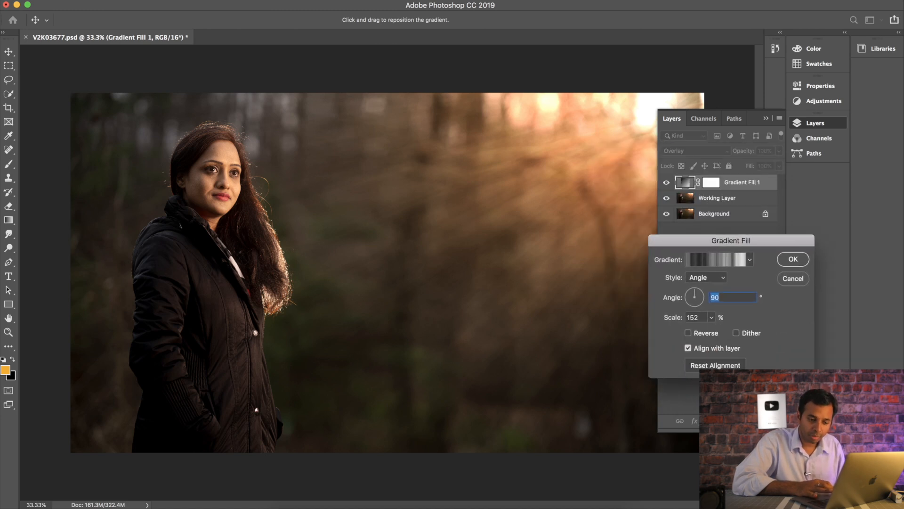
click(706, 261)
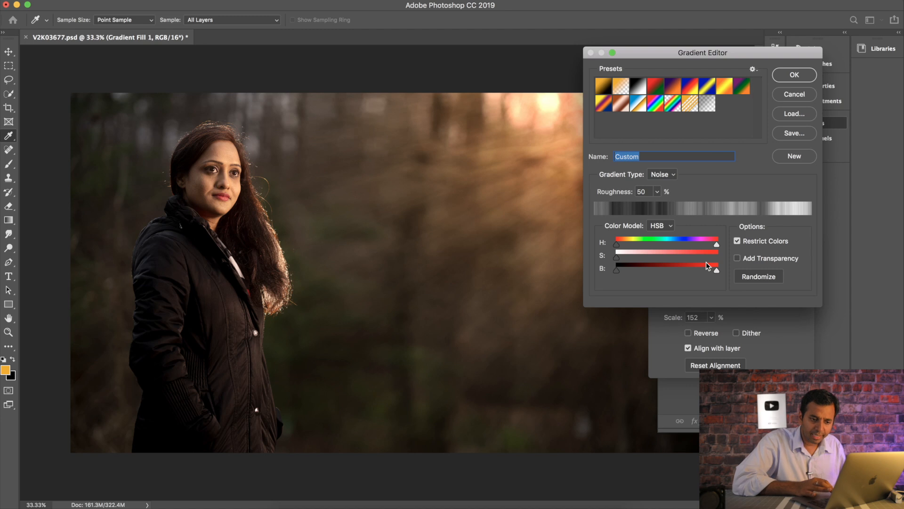
click(749, 281)
click(749, 281)
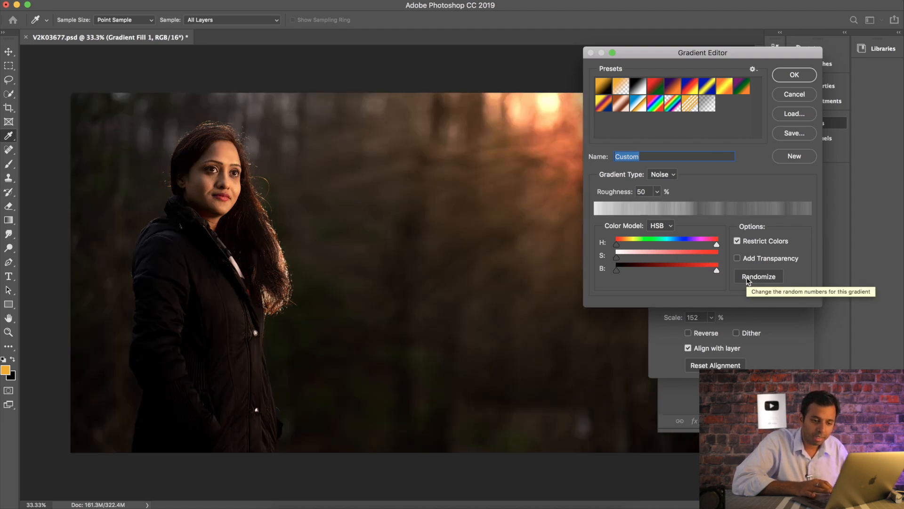
click(748, 281)
click(748, 281)
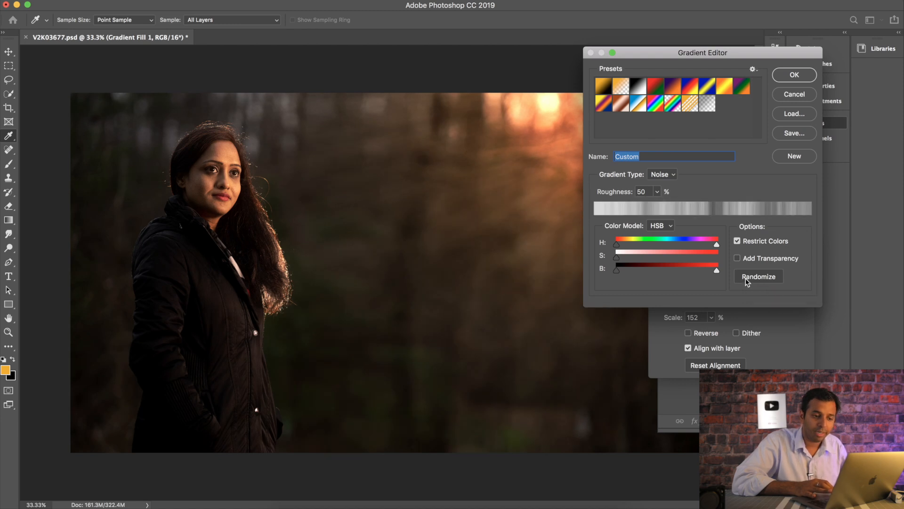
click(746, 279)
click(747, 280)
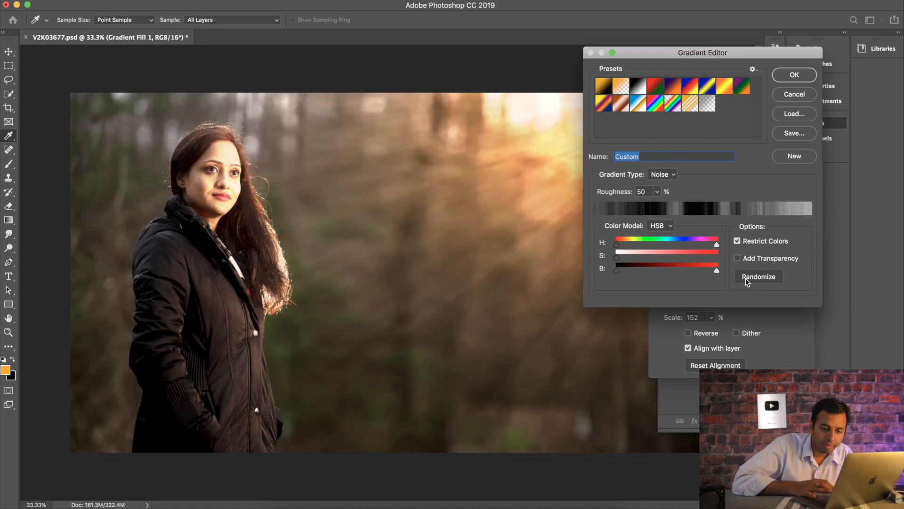
click(745, 278)
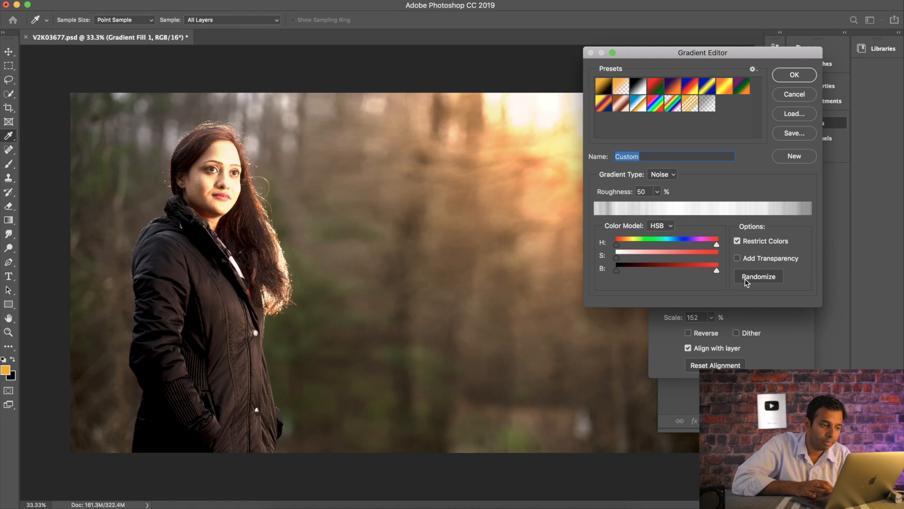
click(745, 280)
click(742, 281)
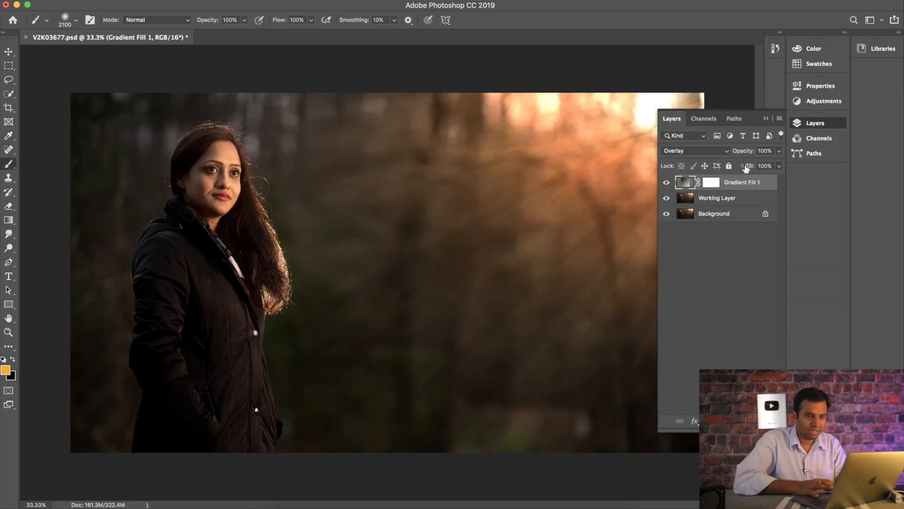
Step: Lower the Gradient Fill 1 layer's fill to 90%
text(70)
key(Return)
text(85)
key(Return)
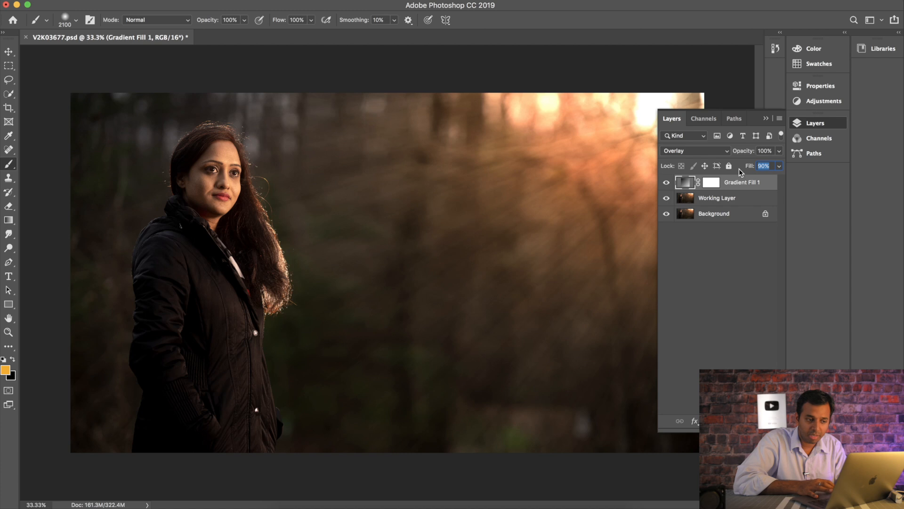
Step: Paint black on the Gradient Fill 1 mask over the lower-right background and the woman to hide the rays there
click(711, 182)
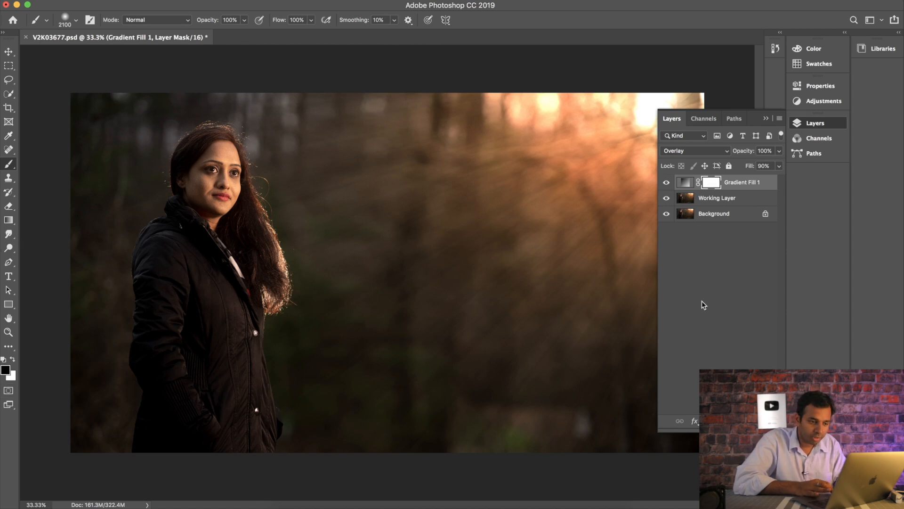
mouse_move(494, 418)
mouse_down()
mouse_move(574, 416)
mouse_move(501, 414)
mouse_up()
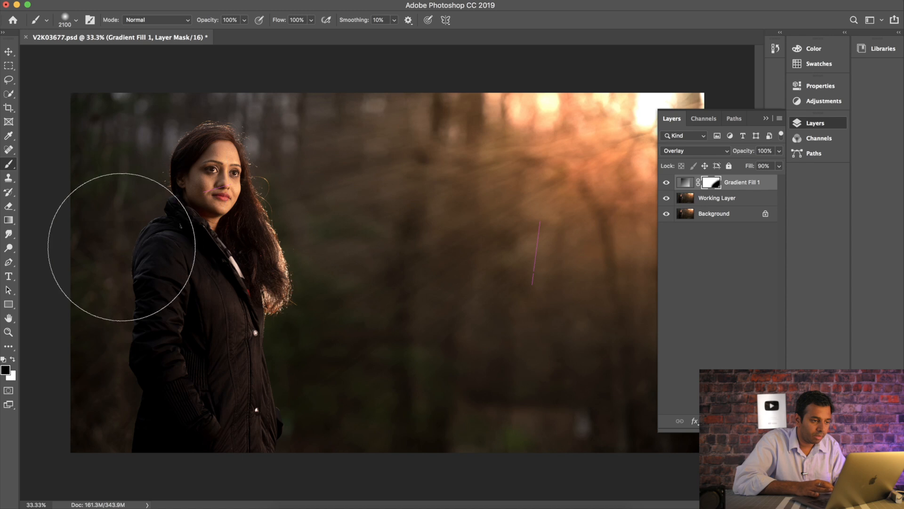
drag(169, 247, 126, 317)
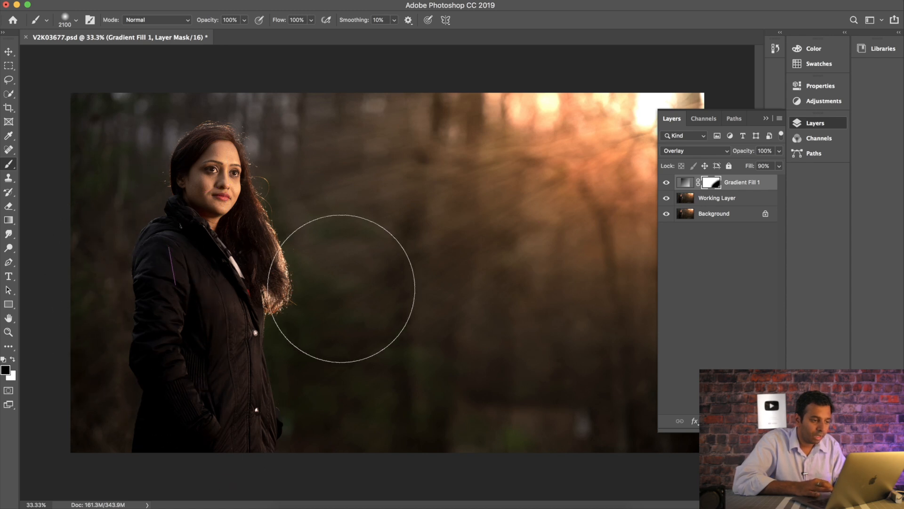
click(766, 118)
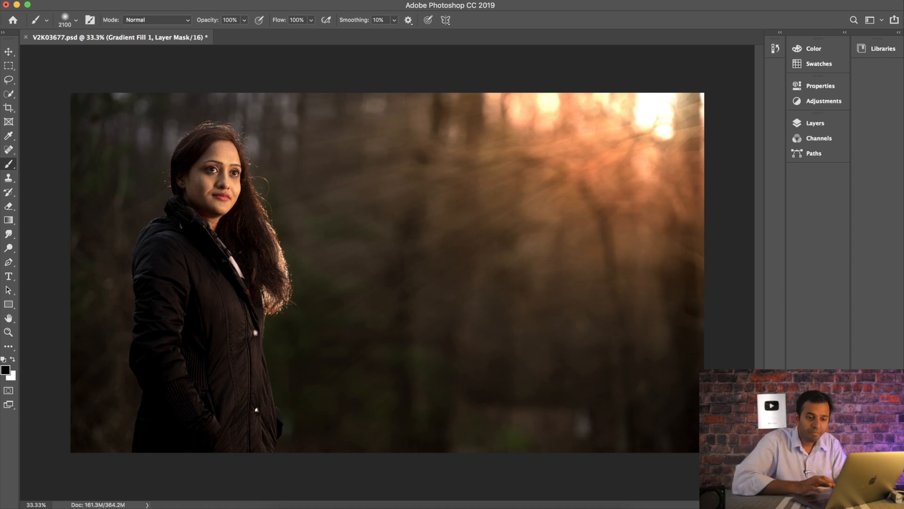
click(813, 124)
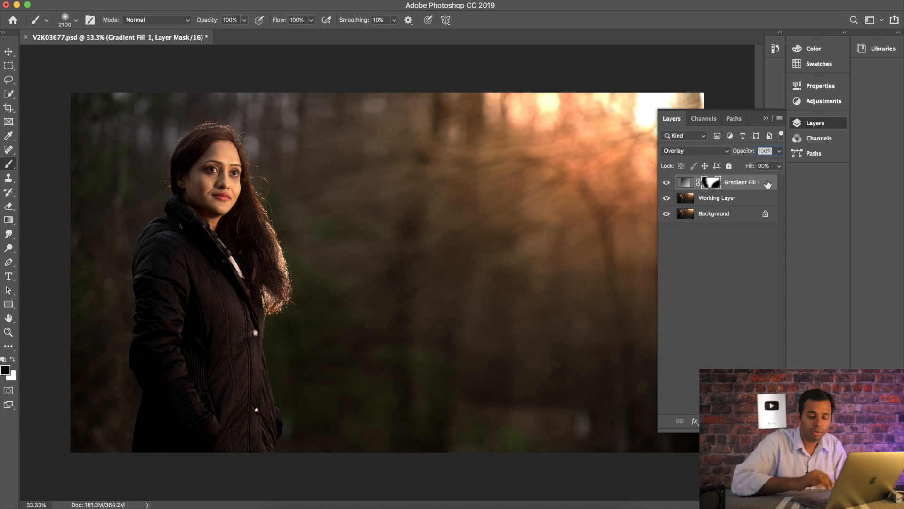
Step: Delete the Gradient Fill 1 layer and add a new empty layer above Working Layer
key(Delete)
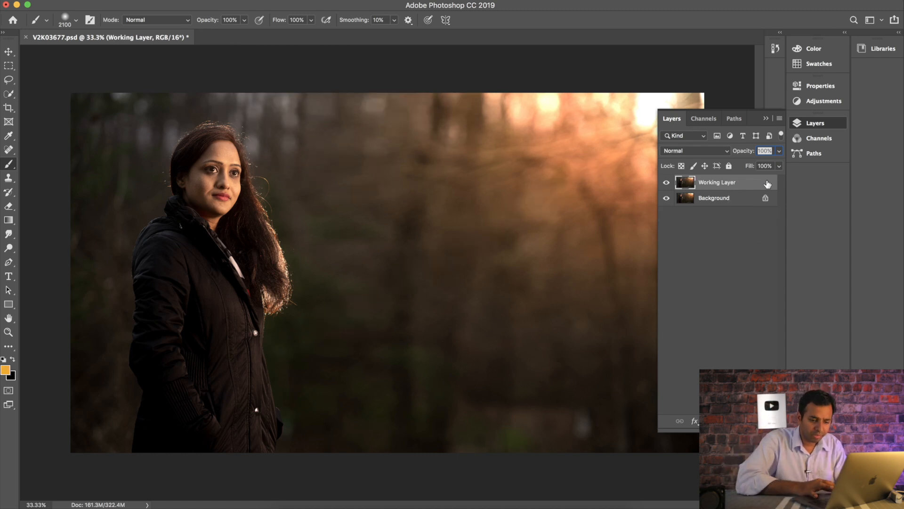
key(super+alt+shift+n)
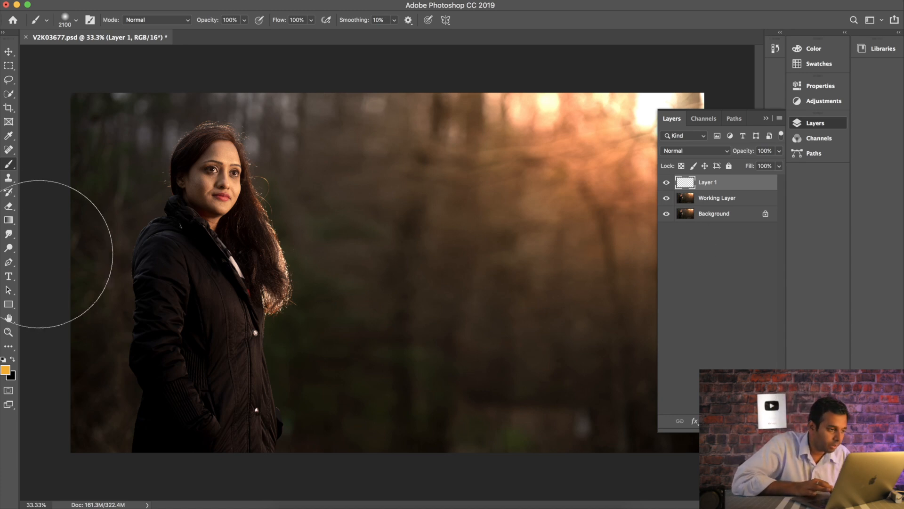
Step: Reset the colors to the default black and white, and make white the foreground color
right_click(253, 196)
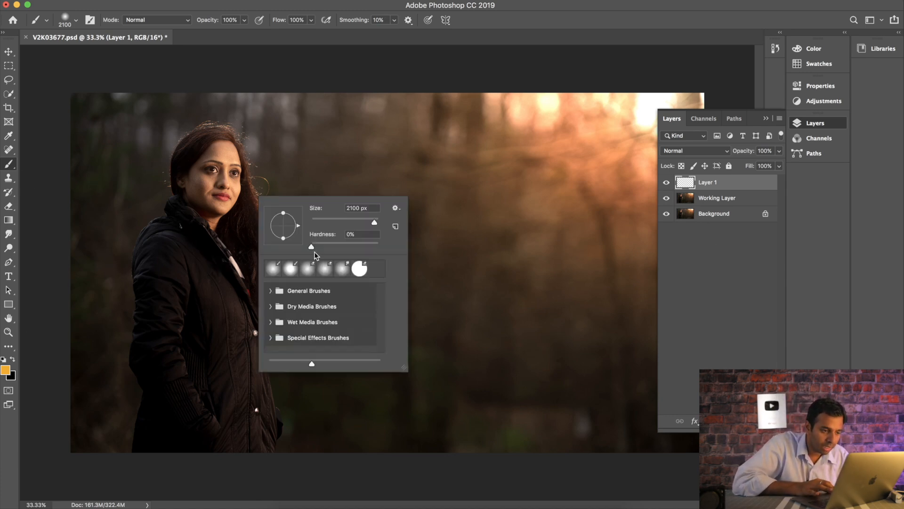
click(3, 359)
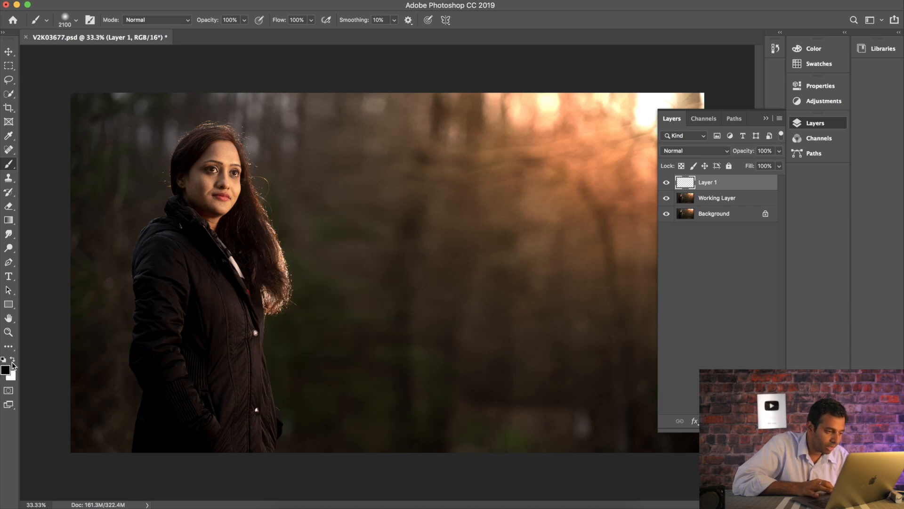
click(13, 360)
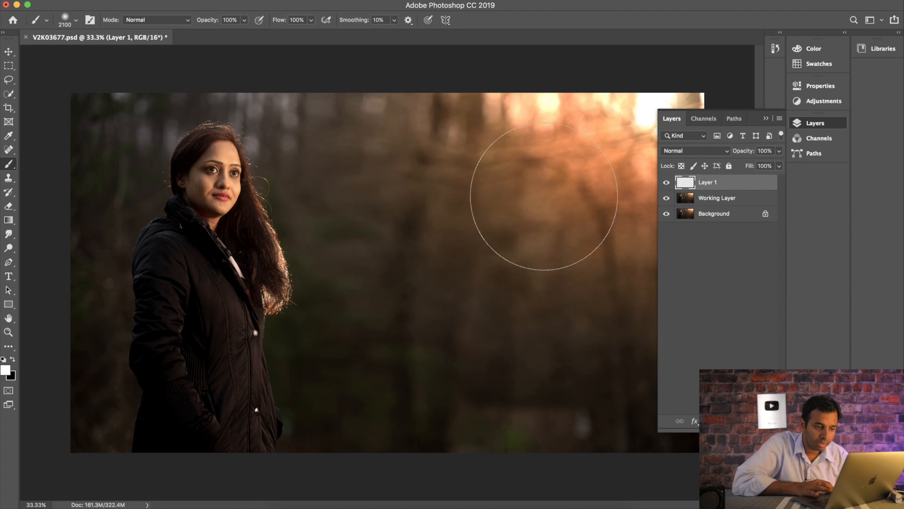
Step: Set the soft round brush's size to 600 px
right_click(468, 198)
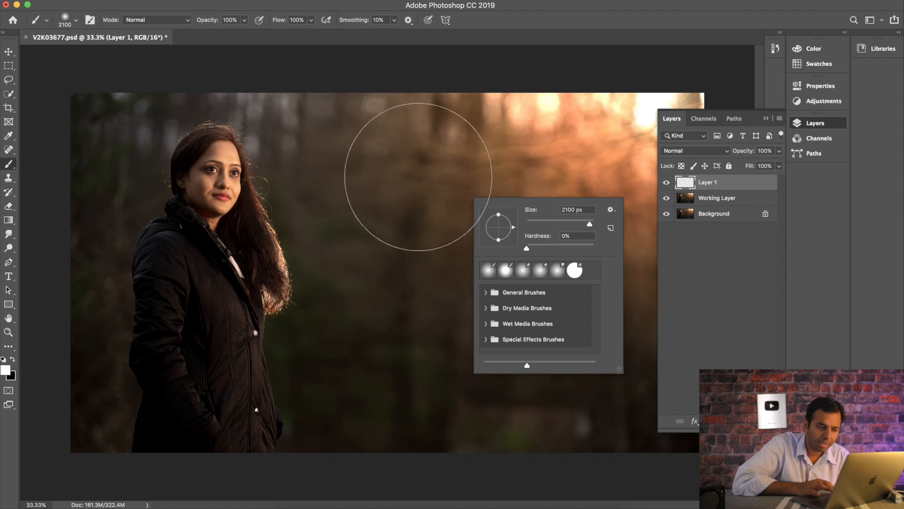
right_click(418, 179)
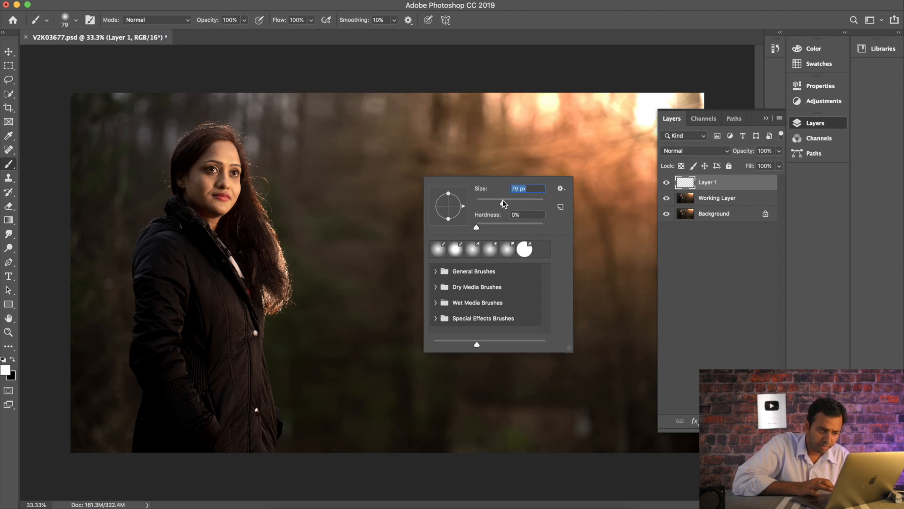
drag(502, 200, 497, 201)
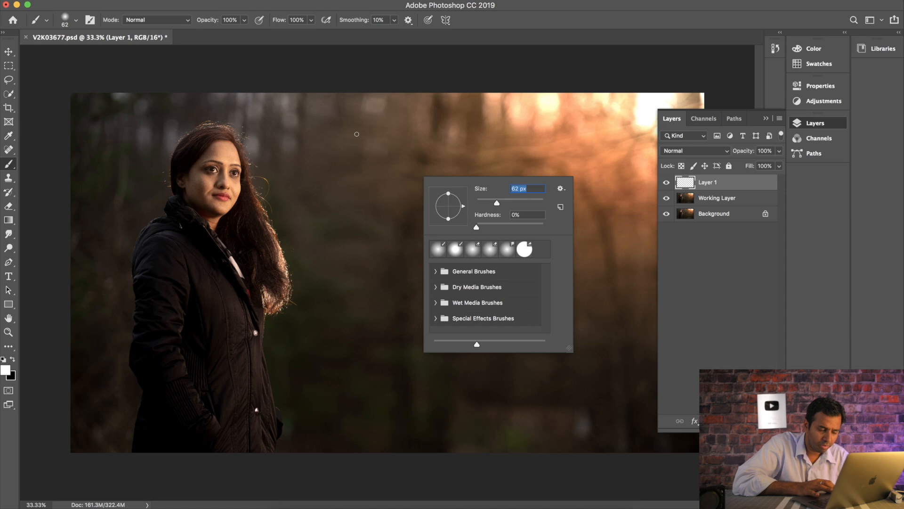
click(854, 257)
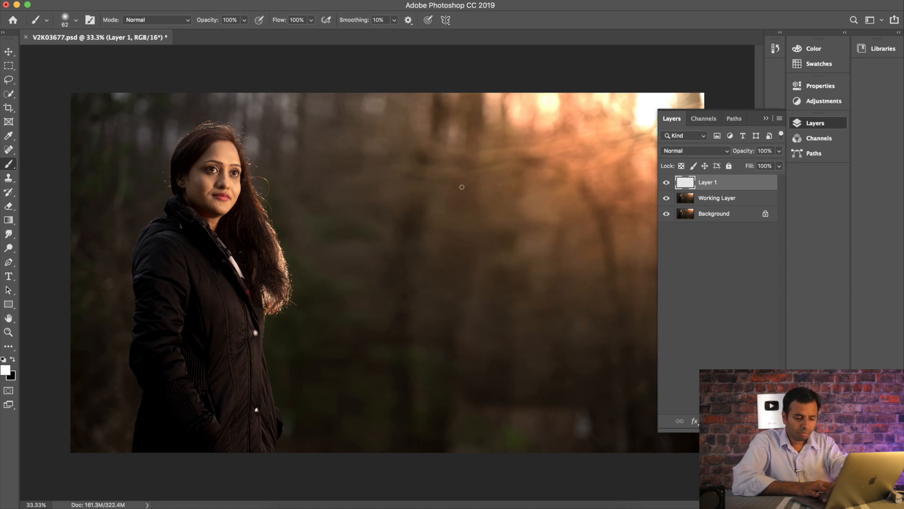
key(bracketright)
key(bracketright)
key(bracketright)
key(bracketright)
key(bracketright)
key(bracketright)
key(bracketright)
key(bracketright)
key(bracketright)
key(bracketright)
key(bracketright)
key(bracketright)
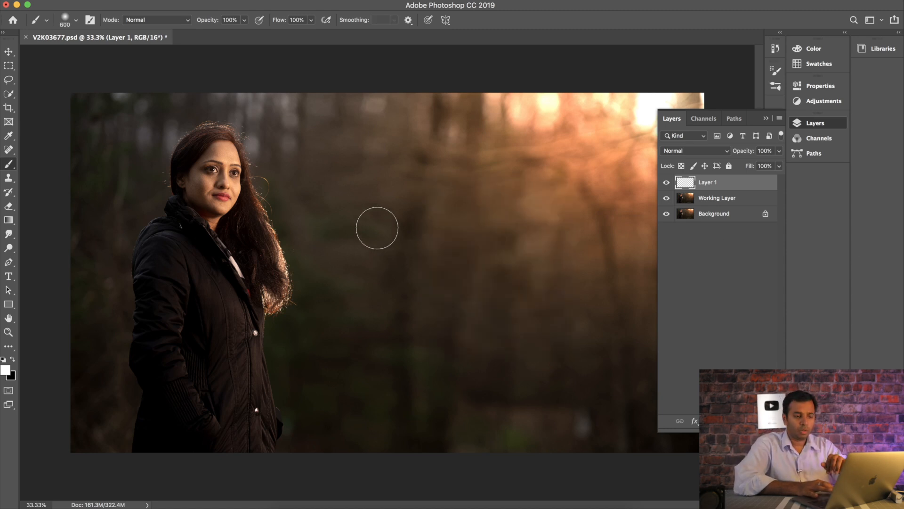
Step: Set the brush tip's hardness to 71% and its spacing to 138% so strokes break into separate dots
click(90, 20)
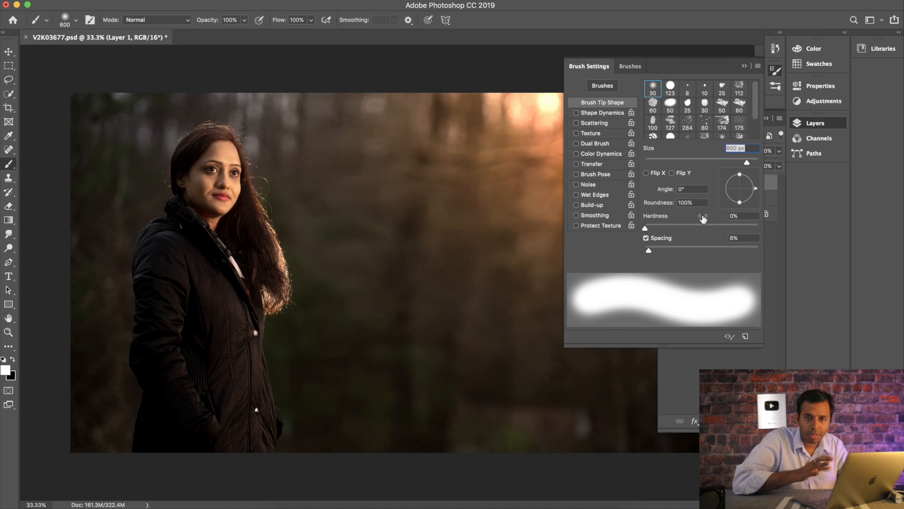
mouse_move(667, 245)
mouse_down()
mouse_move(683, 254)
mouse_move(663, 253)
mouse_move(716, 259)
mouse_move(690, 262)
mouse_move(698, 261)
mouse_up()
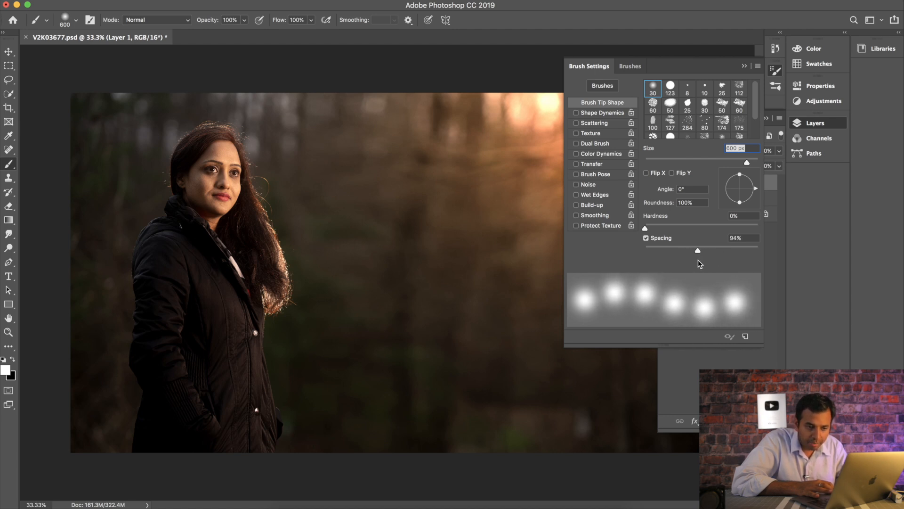
click(671, 228)
mouse_move(671, 228)
mouse_down()
mouse_move(734, 228)
mouse_move(727, 239)
mouse_up()
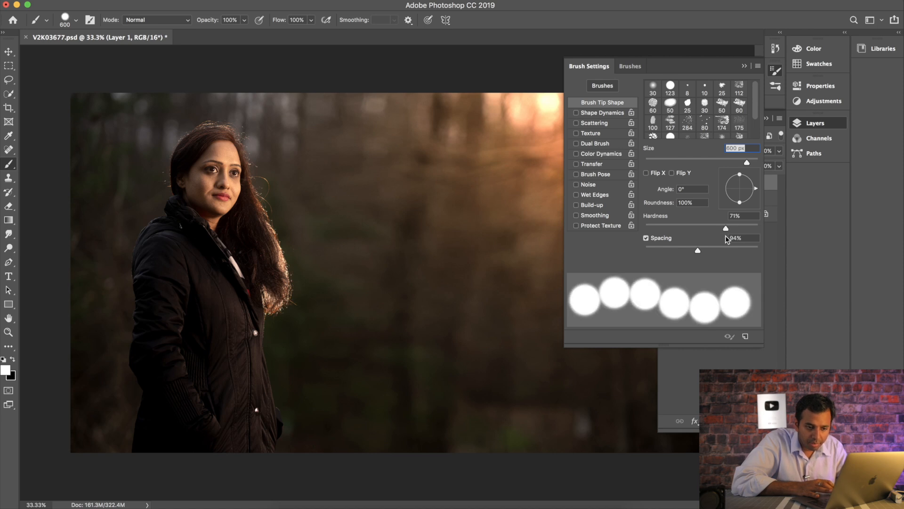
drag(727, 251, 714, 255)
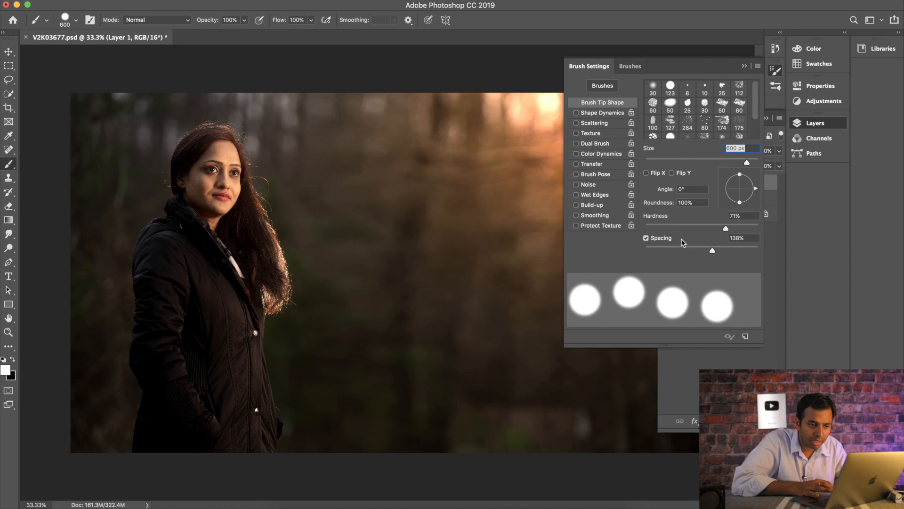
Step: Enable Shape Dynamics for the brush with 54% size jitter, 59% angle jitter and 71% roundness jitter
click(596, 113)
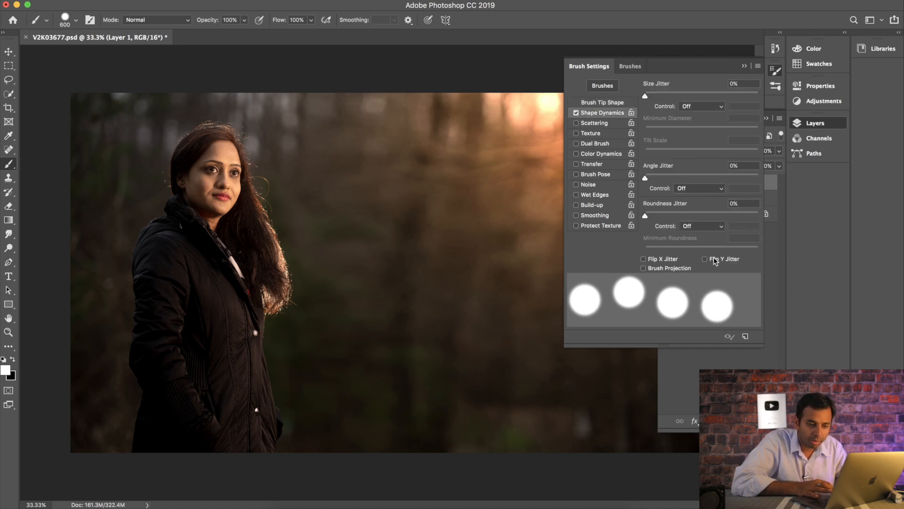
drag(647, 177, 676, 182)
drag(676, 215, 724, 231)
mouse_move(673, 250)
mouse_down()
mouse_move(691, 252)
mouse_move(637, 257)
mouse_up()
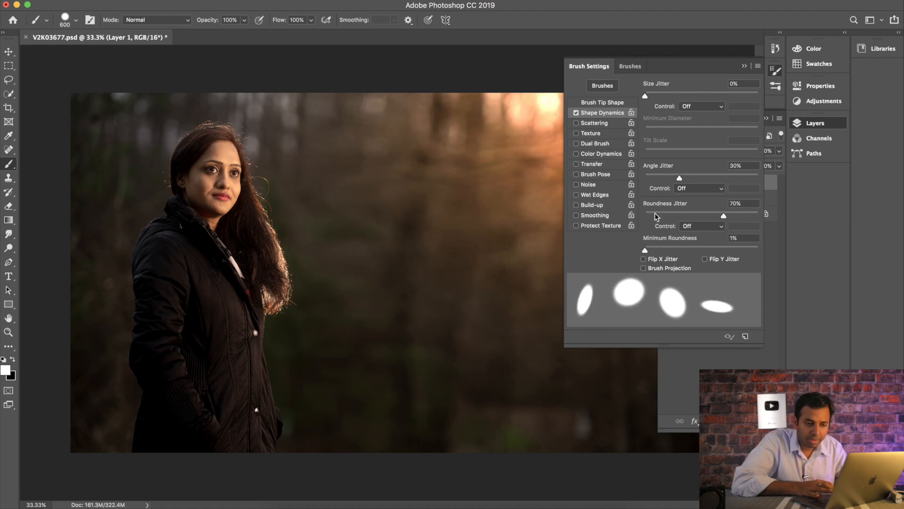
click(668, 96)
mouse_move(668, 96)
mouse_down()
mouse_move(713, 96)
mouse_move(688, 99)
mouse_move(707, 106)
mouse_up()
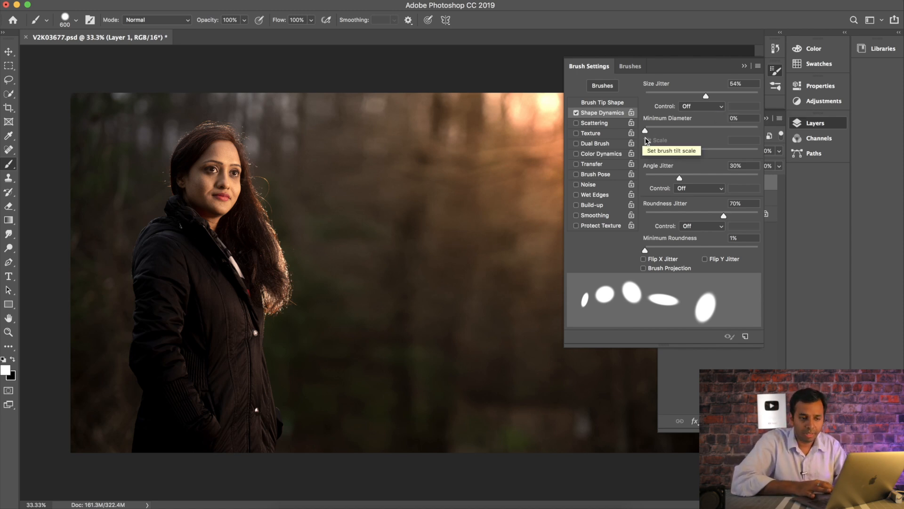
mouse_move(646, 131)
mouse_down()
mouse_move(681, 133)
mouse_move(645, 132)
mouse_up()
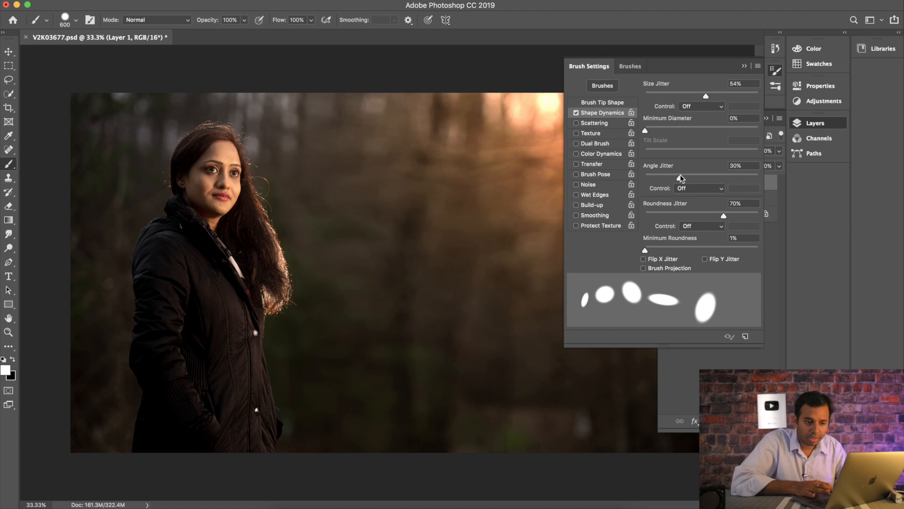
mouse_move(681, 178)
mouse_down()
mouse_move(734, 180)
mouse_move(714, 185)
mouse_up()
mouse_move(698, 215)
mouse_down()
mouse_move(593, 227)
mouse_move(888, 236)
mouse_up()
mouse_move(763, 238)
mouse_down()
mouse_move(706, 234)
mouse_move(727, 236)
mouse_up()
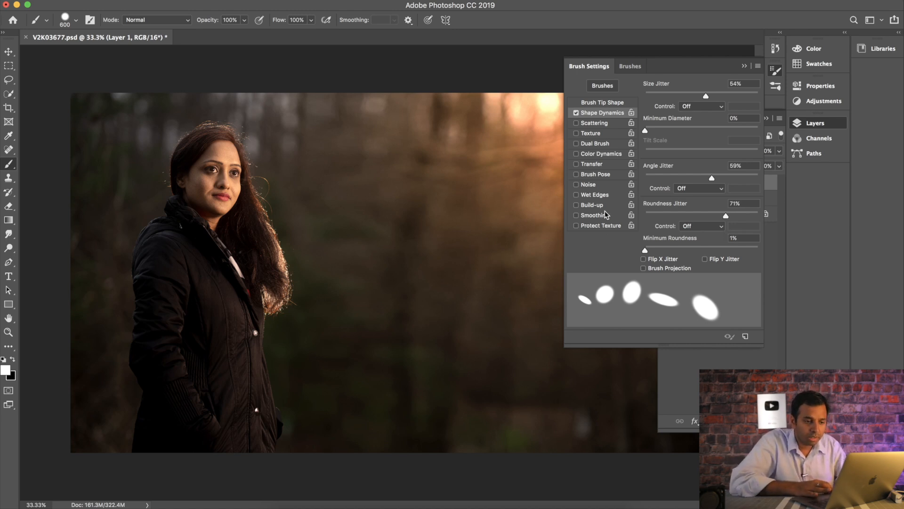
click(613, 125)
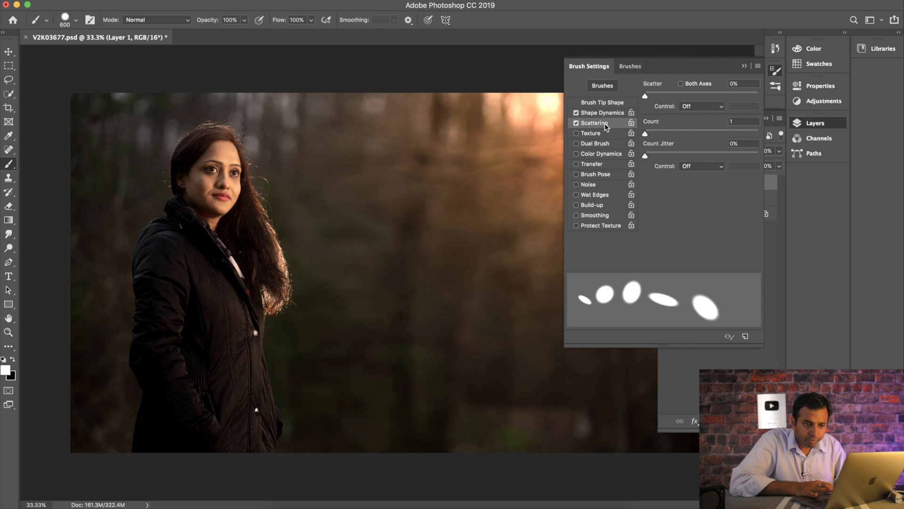
click(679, 133)
drag(679, 134, 630, 137)
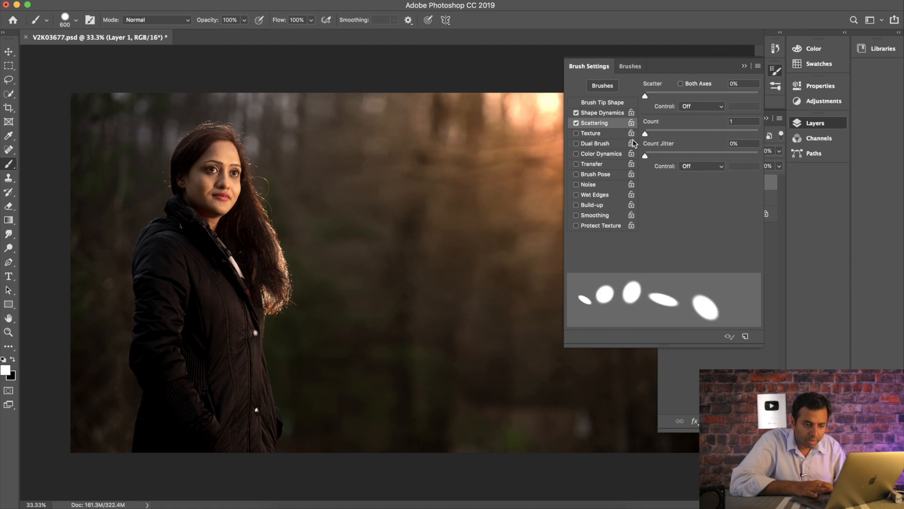
click(576, 123)
Step: Try painting white dots over the bright upper-right background with the 600 px brush, and undo the stroke
click(778, 75)
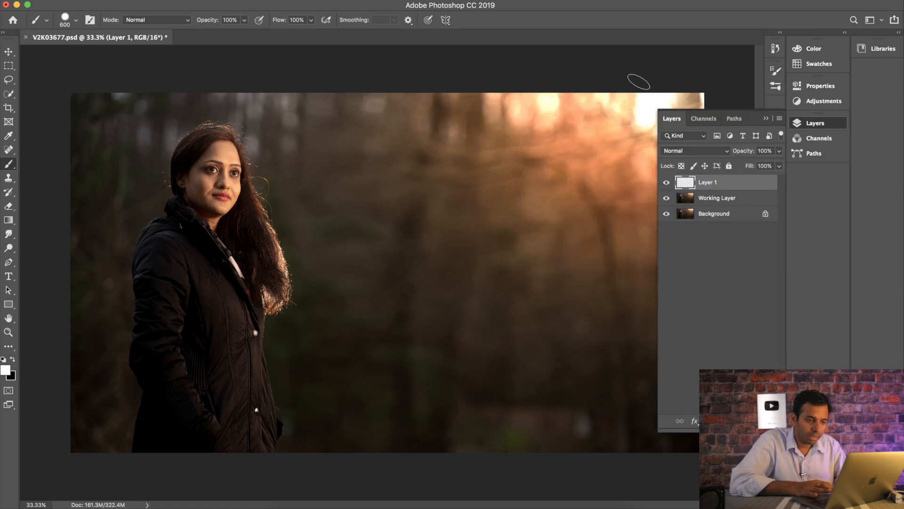
mouse_move(626, 109)
mouse_down()
mouse_move(587, 144)
mouse_move(584, 204)
mouse_move(516, 168)
mouse_move(567, 115)
mouse_move(616, 160)
mouse_move(629, 126)
mouse_move(602, 246)
mouse_move(525, 251)
mouse_move(445, 133)
mouse_move(527, 103)
mouse_up()
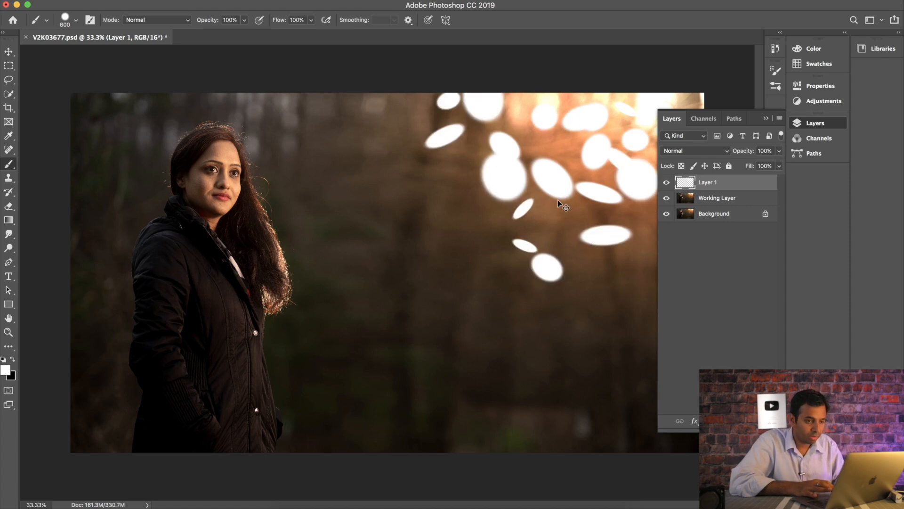
key(super+z)
Step: Reduce the brush to 250 px and paint white dots on the empty layer over the sunlit upper-right background
key(bracketleft)
key(bracketleft)
key(bracketleft)
key(bracketleft)
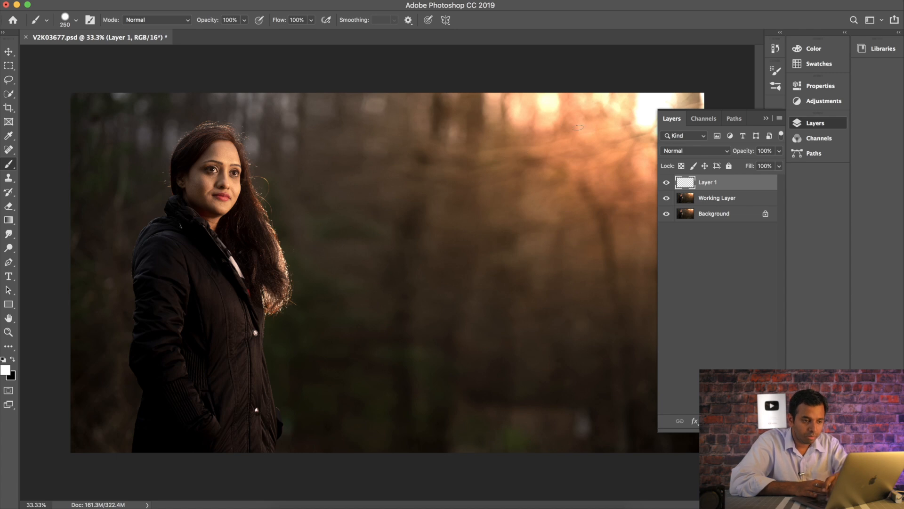
mouse_move(601, 115)
mouse_down()
mouse_move(622, 155)
mouse_move(541, 108)
mouse_move(560, 226)
mouse_move(643, 134)
mouse_move(504, 136)
mouse_move(569, 128)
mouse_up()
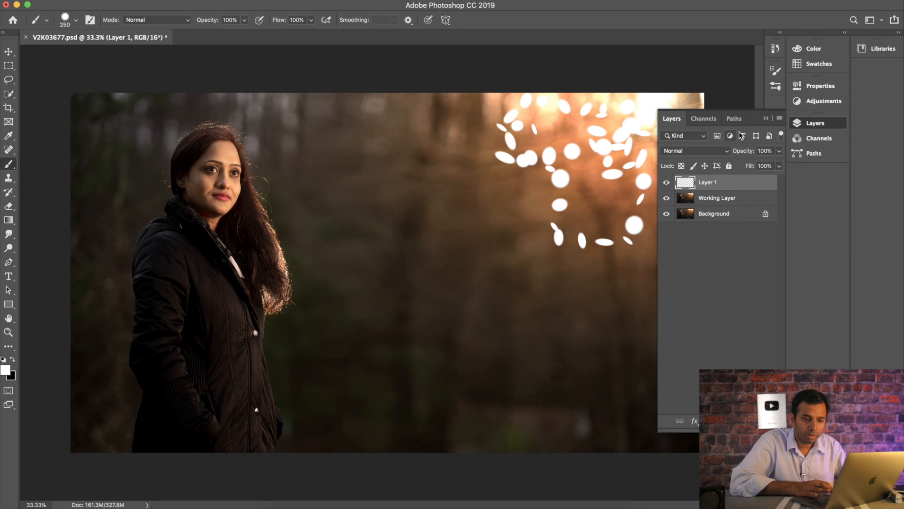
click(766, 119)
mouse_move(679, 122)
mouse_down()
mouse_move(641, 113)
mouse_move(652, 158)
mouse_up()
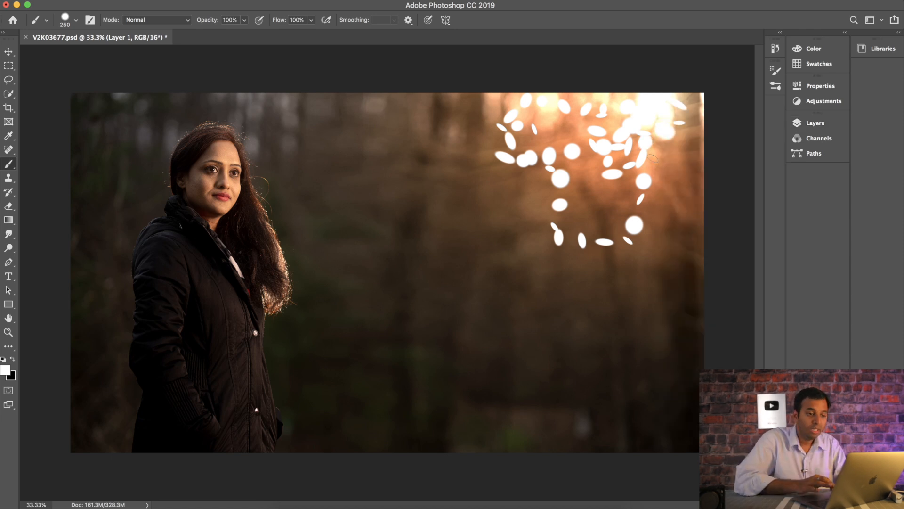
Step: Try a Radial Blur on the dot layer with amount 10, Zoom method, Draft quality and an upper-right blur center, and undo it
click(831, 126)
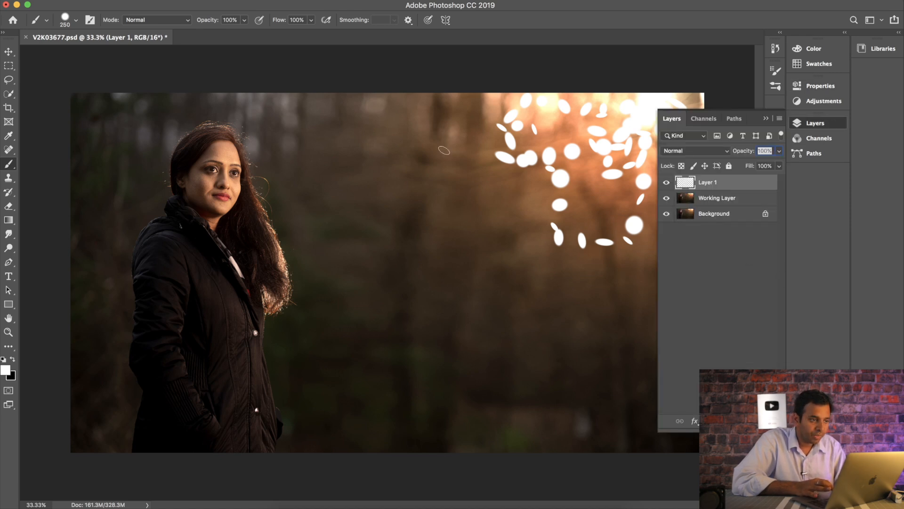
click(263, 0)
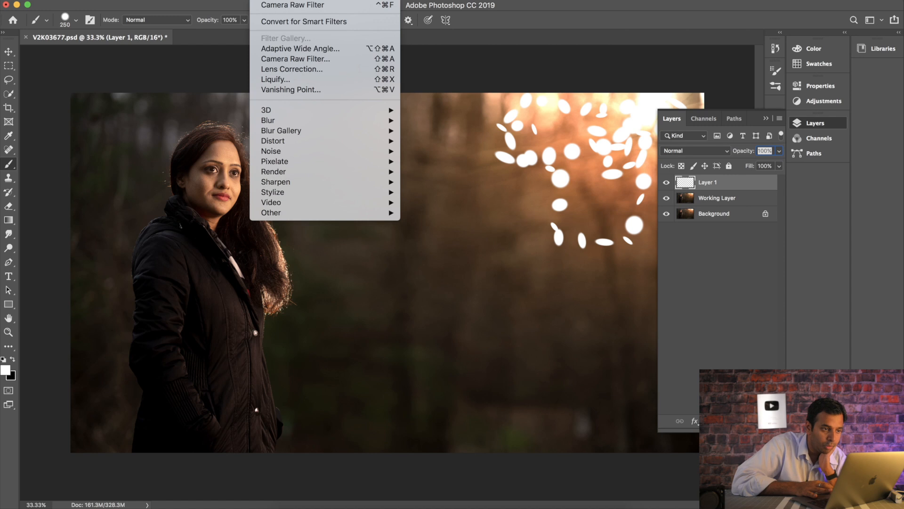
click(263, 0)
click(263, 0)
mouse_move(272, 121)
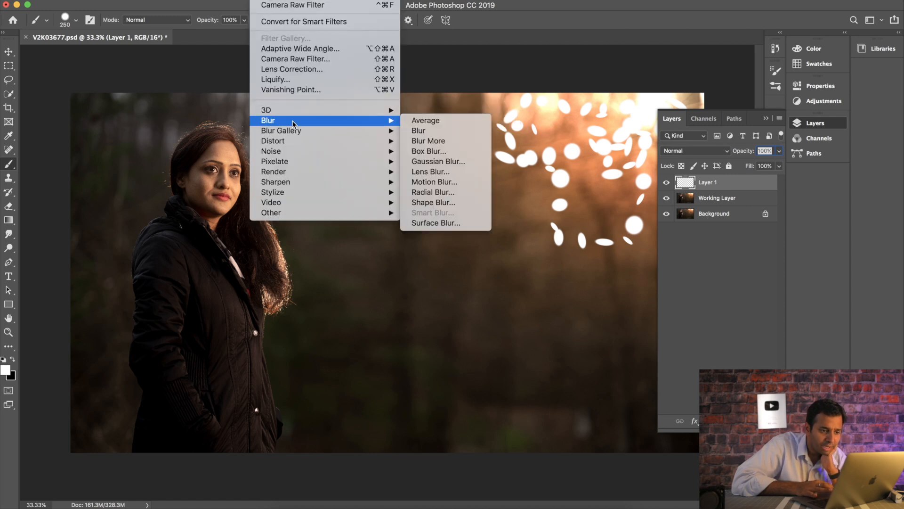
click(468, 191)
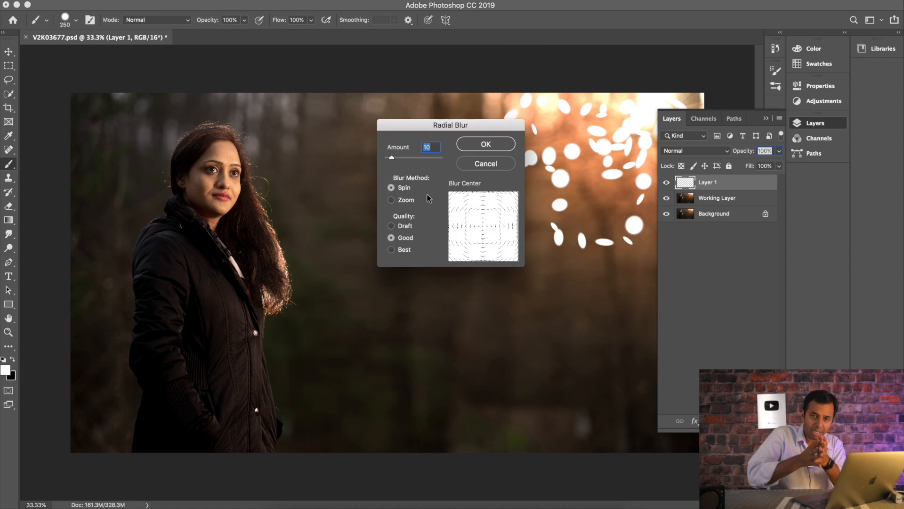
click(409, 201)
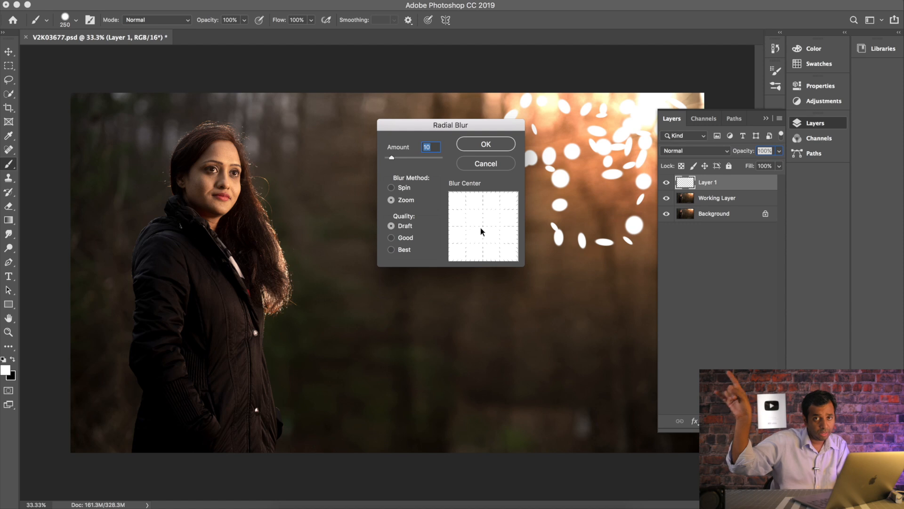
drag(481, 228, 517, 197)
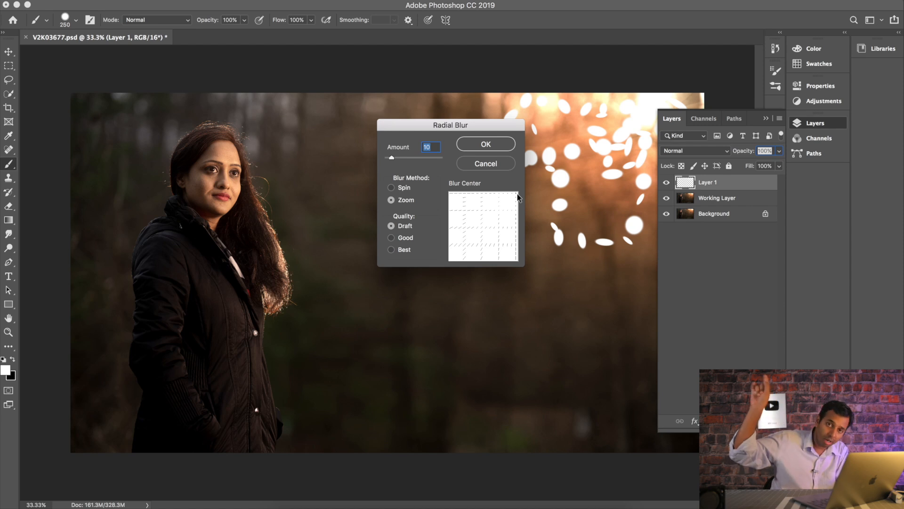
click(490, 144)
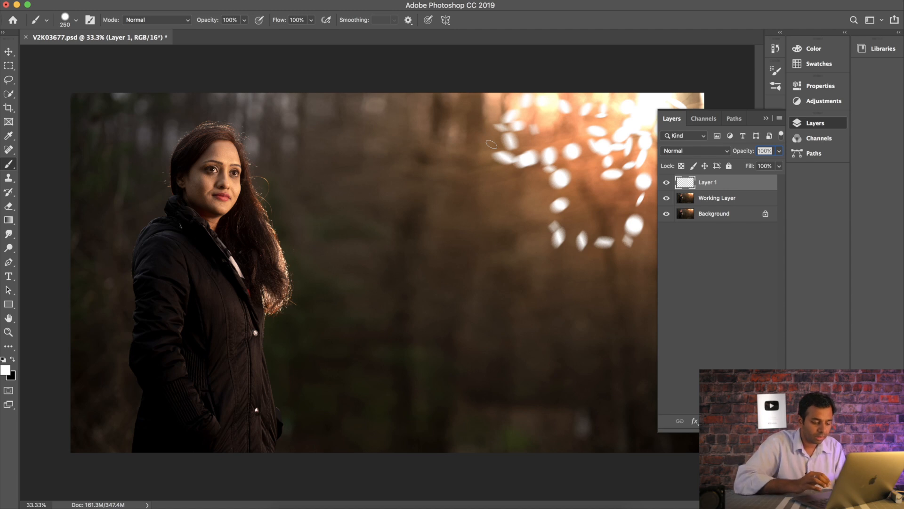
key(super+z)
Step: Apply a Radial Blur to the dot layer with amount 100, Zoom method, Draft quality and an upper-right blur center
click(216, 2)
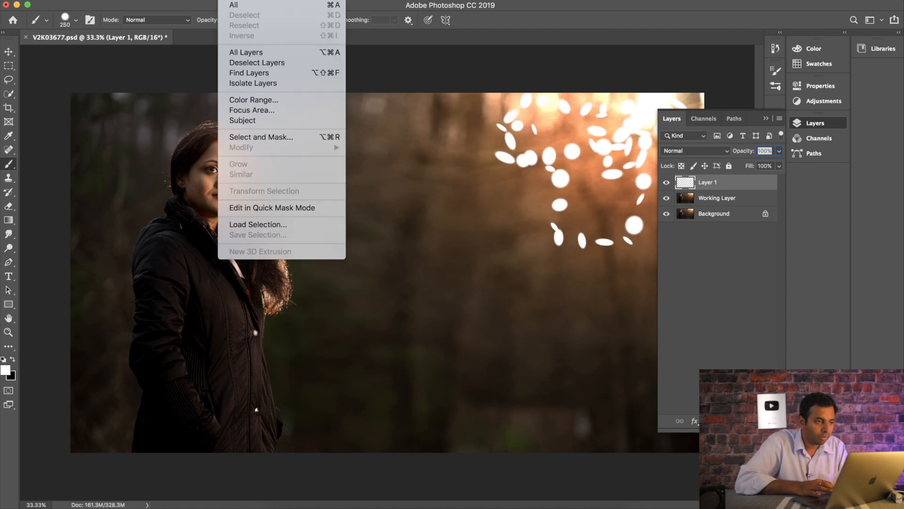
mouse_move(258, 4)
mouse_move(290, 120)
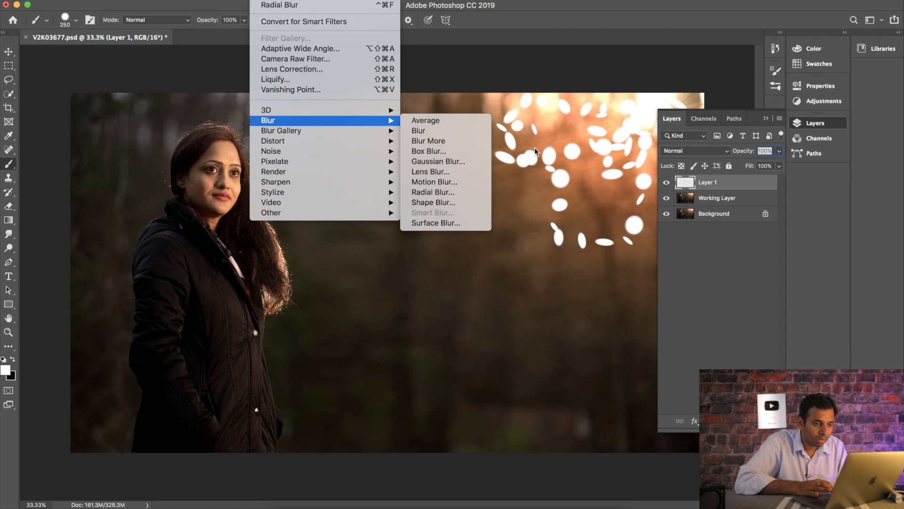
click(470, 193)
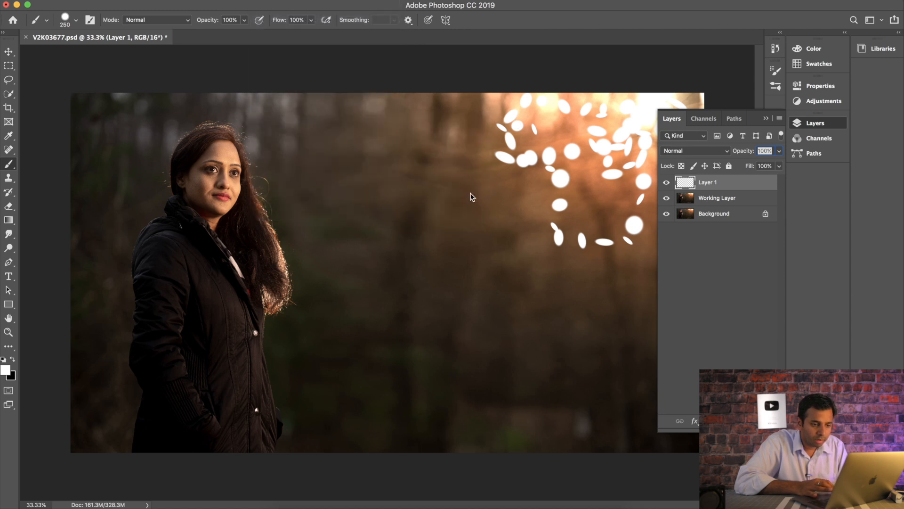
drag(424, 156, 458, 159)
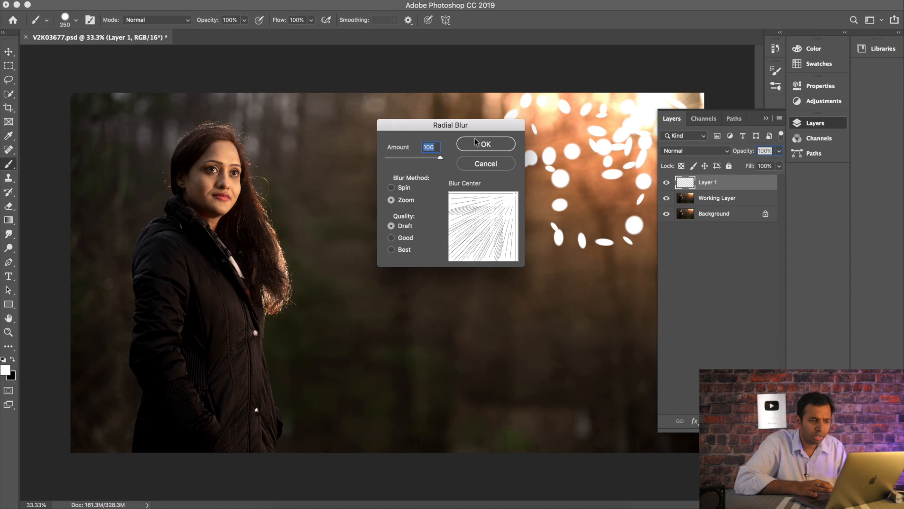
click(475, 142)
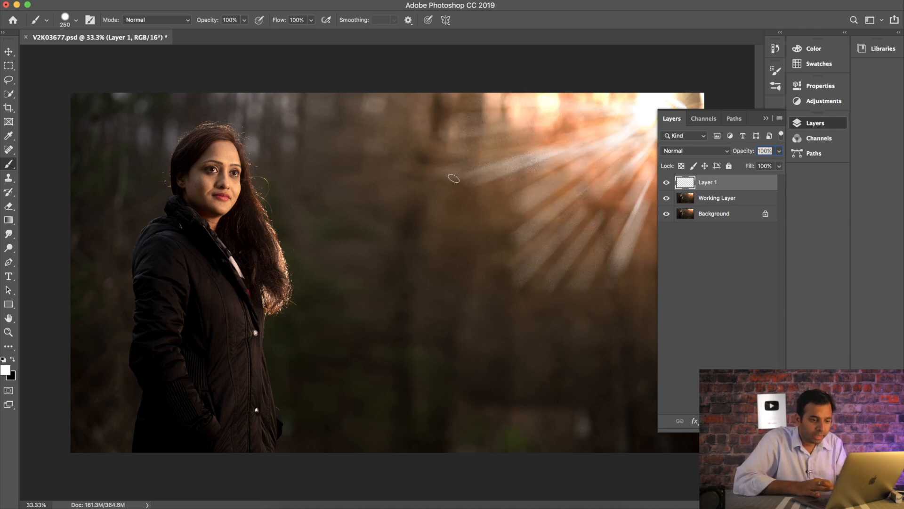
Step: Reapply the same Radial Blur to the ray layer three more times to smooth and lengthen the rays
click(254, 1)
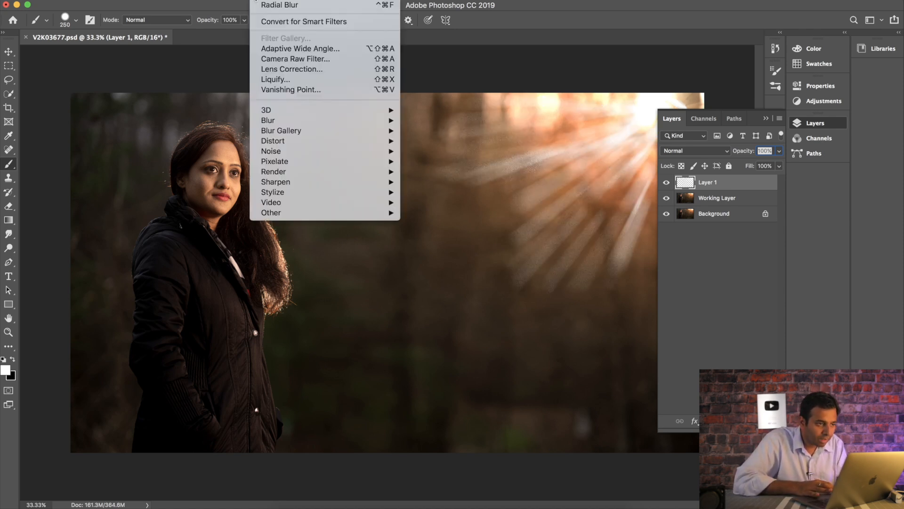
click(268, 8)
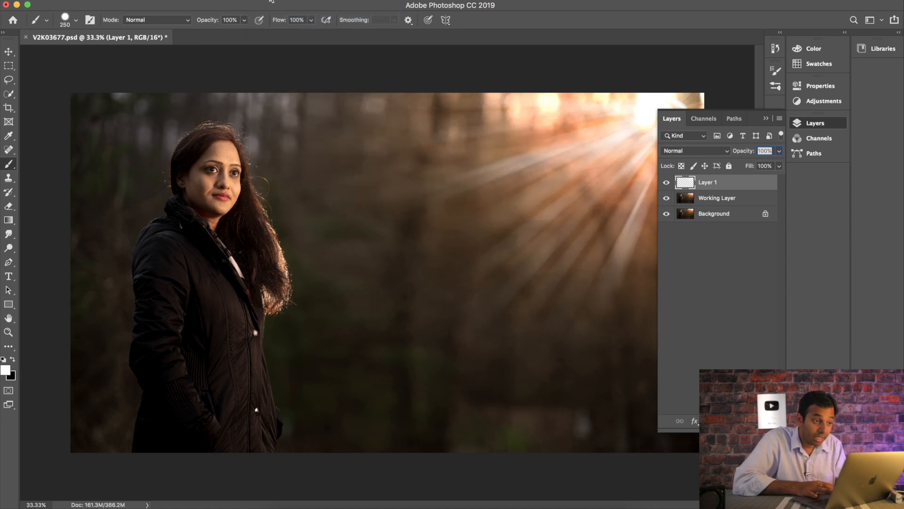
click(271, 1)
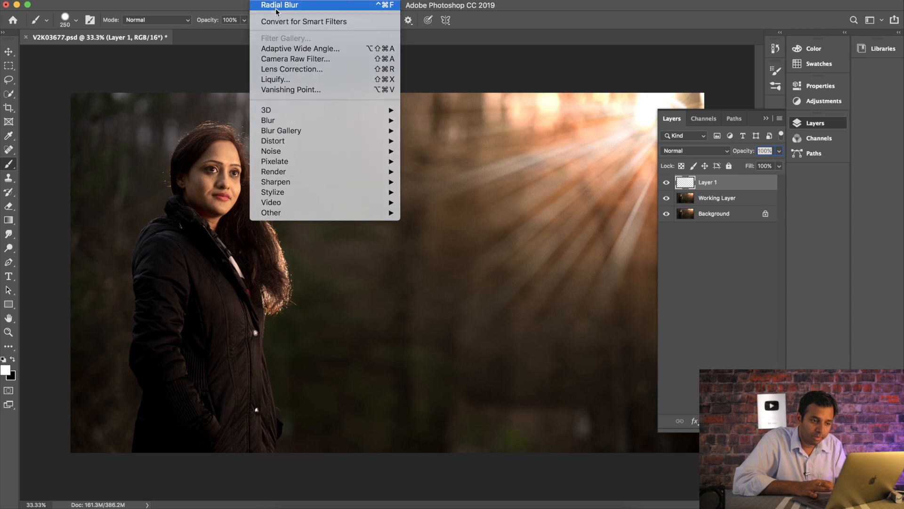
click(279, 6)
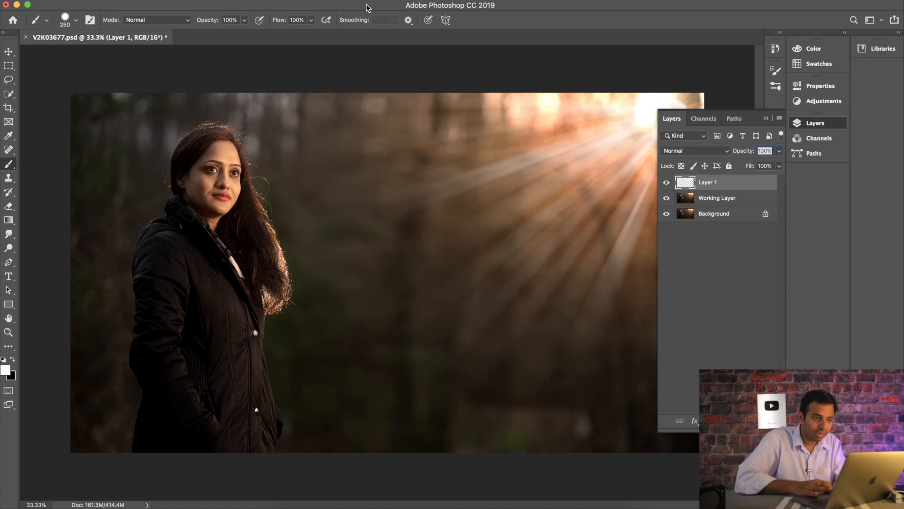
click(265, 1)
click(276, 6)
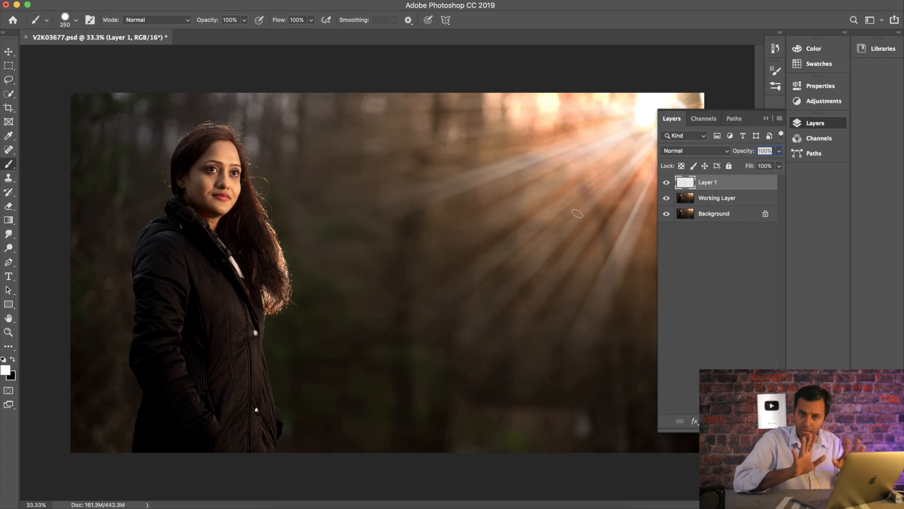
Step: Apply a Perspective transform to the ray layer, narrowing its lower edge with a horizontal skew of about -11.91°
click(811, 124)
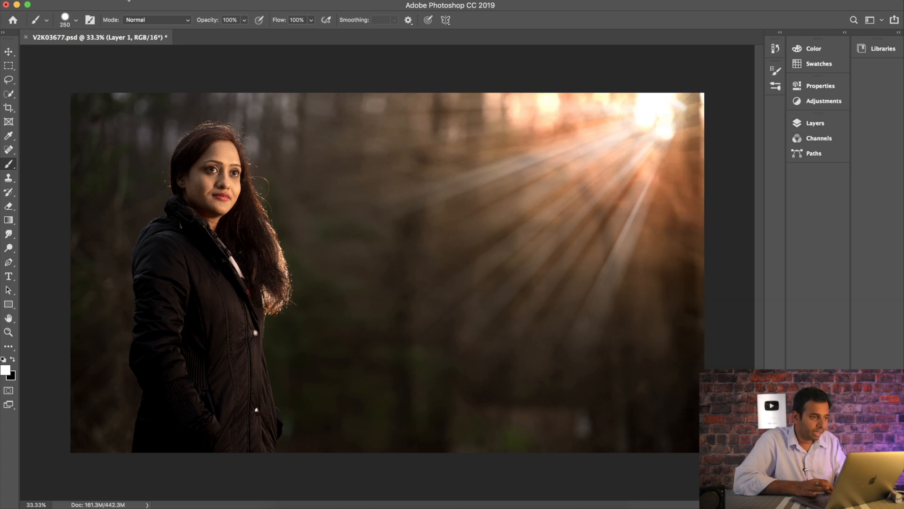
click(128, 1)
mouse_move(154, 245)
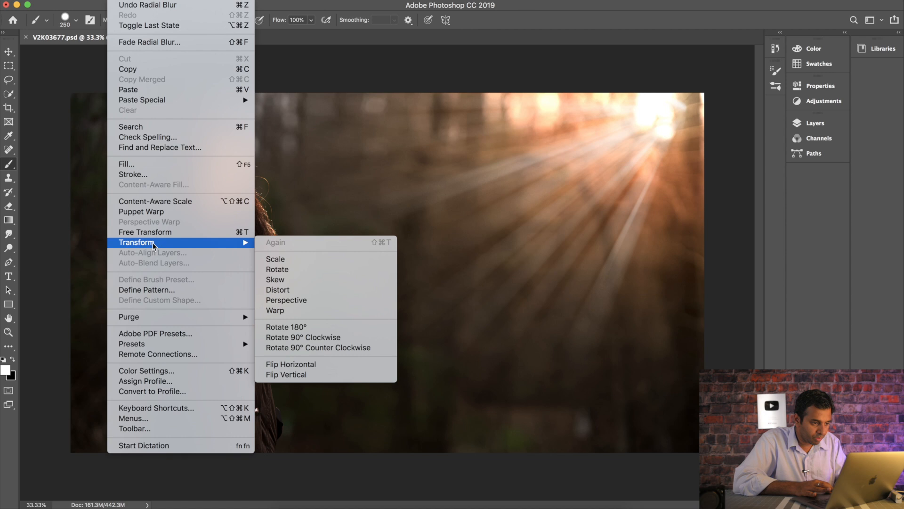
click(320, 300)
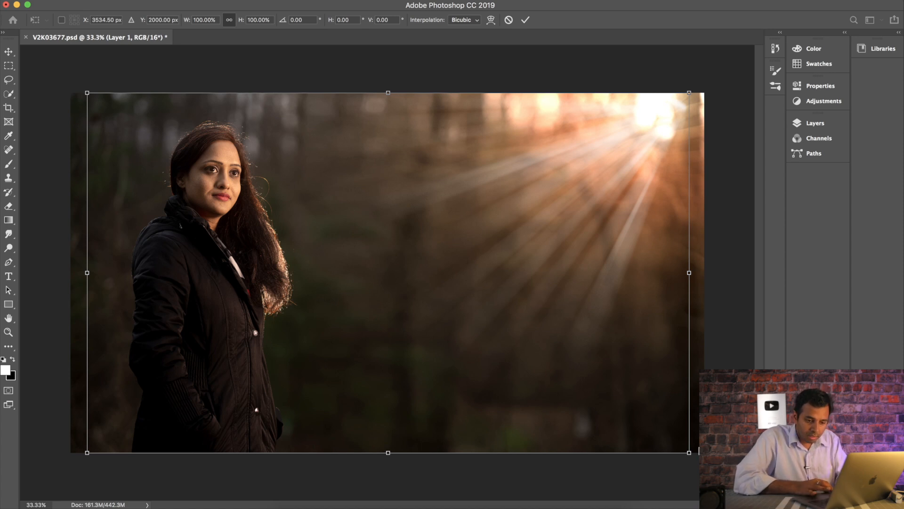
drag(689, 454, 613, 451)
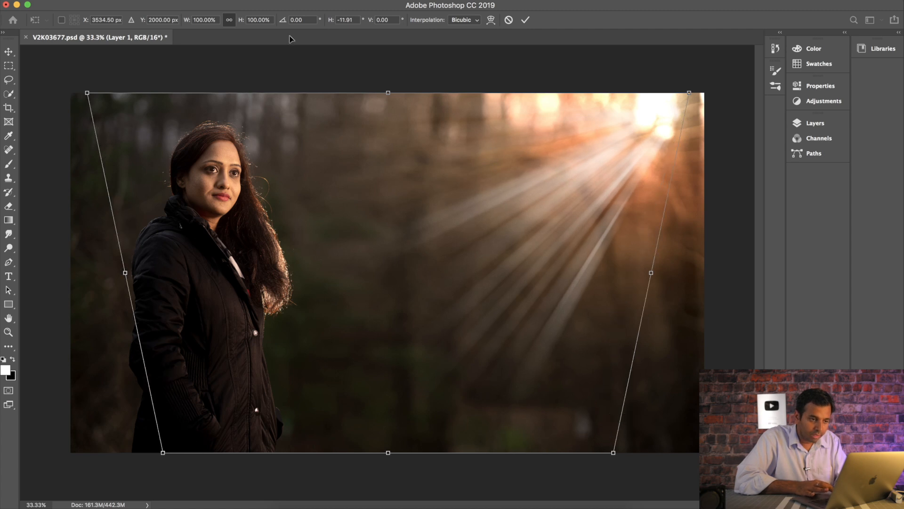
Step: Adjust the rays' perspective to about -1.93° rotation and 19.33° horizontal skew, and switch the transform to Scale
mouse_move(388, 92)
mouse_down()
mouse_move(268, 91)
mouse_move(475, 80)
mouse_move(381, 88)
mouse_up()
drag(120, 283, 2, 325)
drag(614, 457, 559, 449)
click(113, 0)
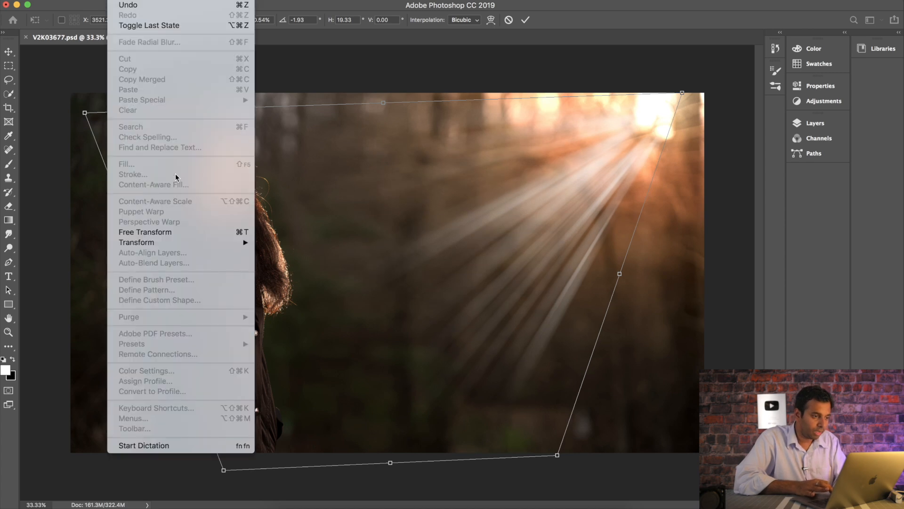
mouse_move(177, 243)
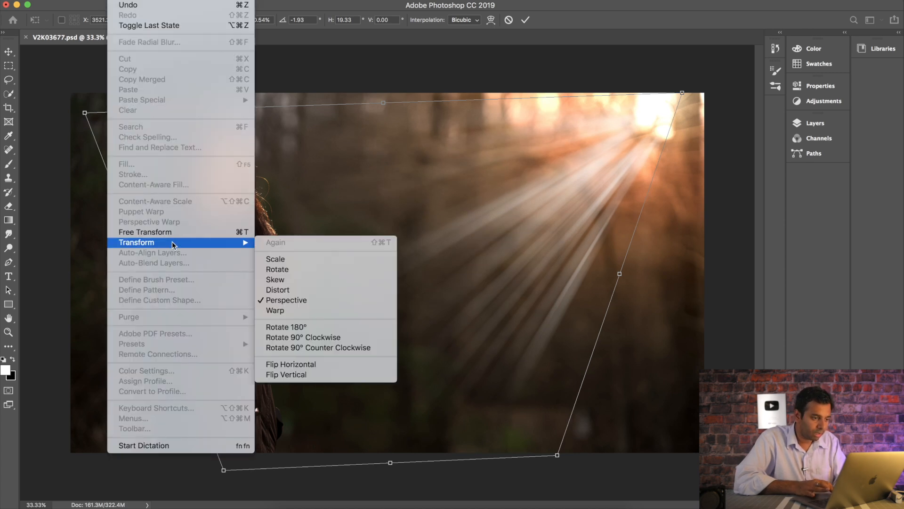
click(307, 259)
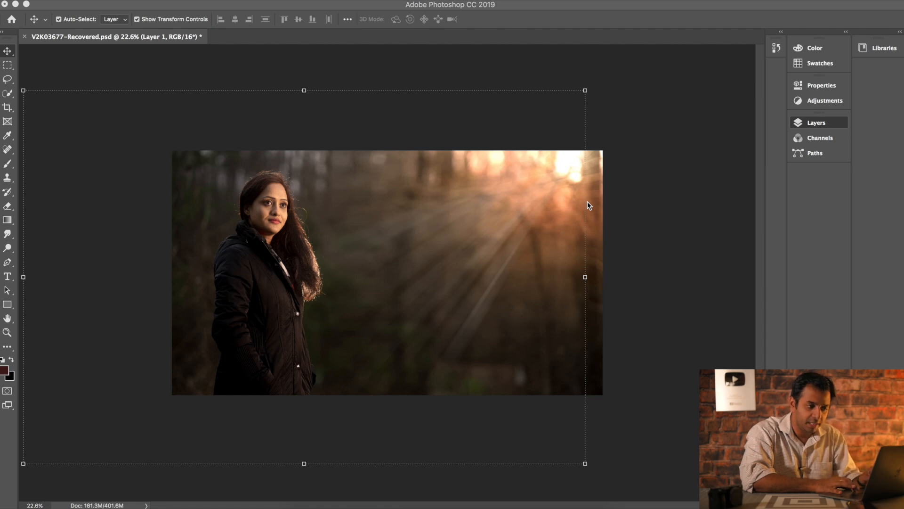
Step: Rotate the ray layer slightly clockwise and reposition it so the rays spread from the sun across the background
key(F7)
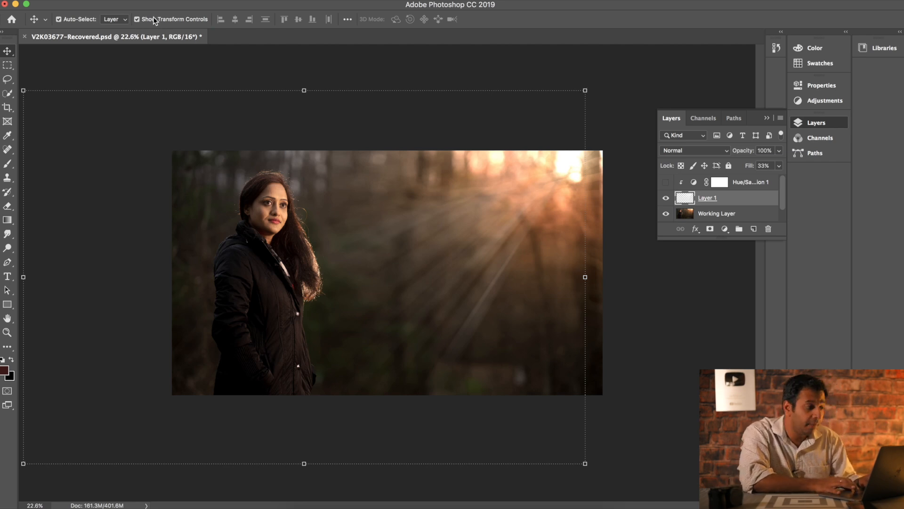
click(138, 19)
click(137, 20)
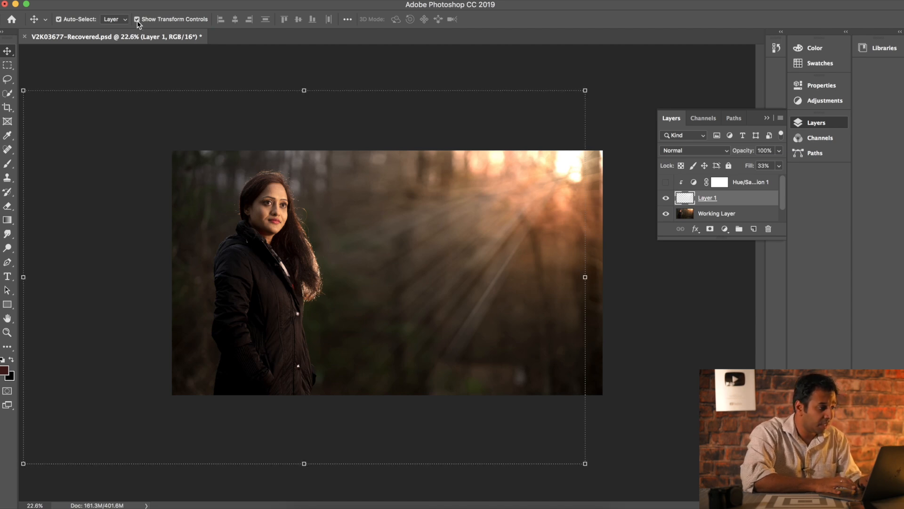
click(594, 86)
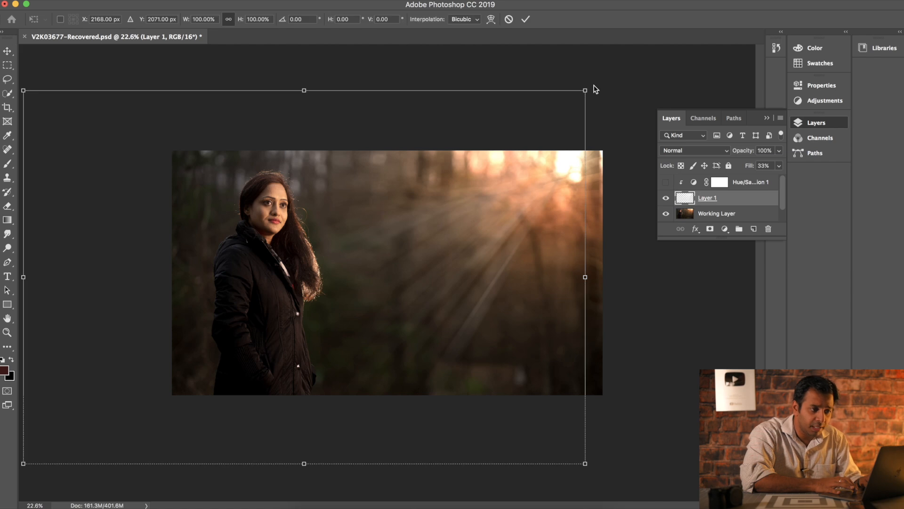
drag(594, 86, 625, 118)
mouse_move(491, 263)
mouse_down()
mouse_move(483, 258)
mouse_move(487, 248)
mouse_up()
drag(603, 89, 608, 94)
drag(510, 206, 509, 202)
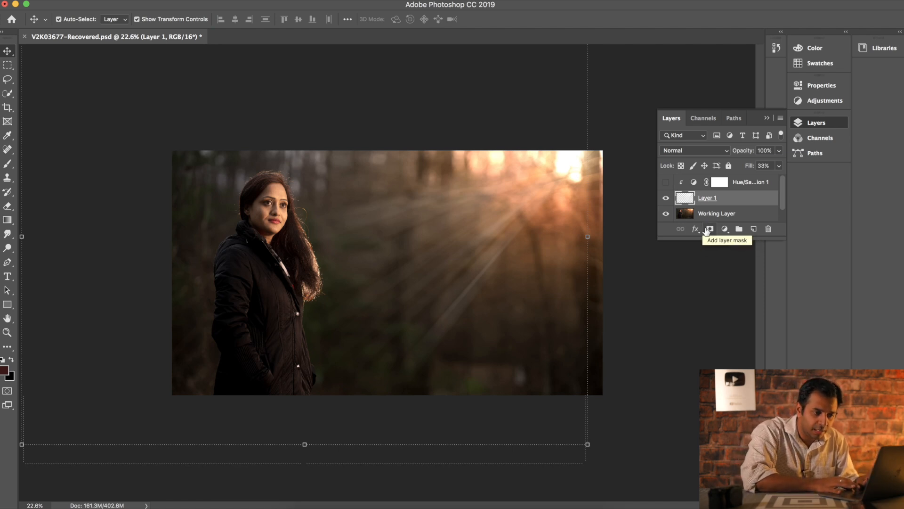
Step: Rename the ray layer to Rays and add a white layer mask to it
double_click(707, 198)
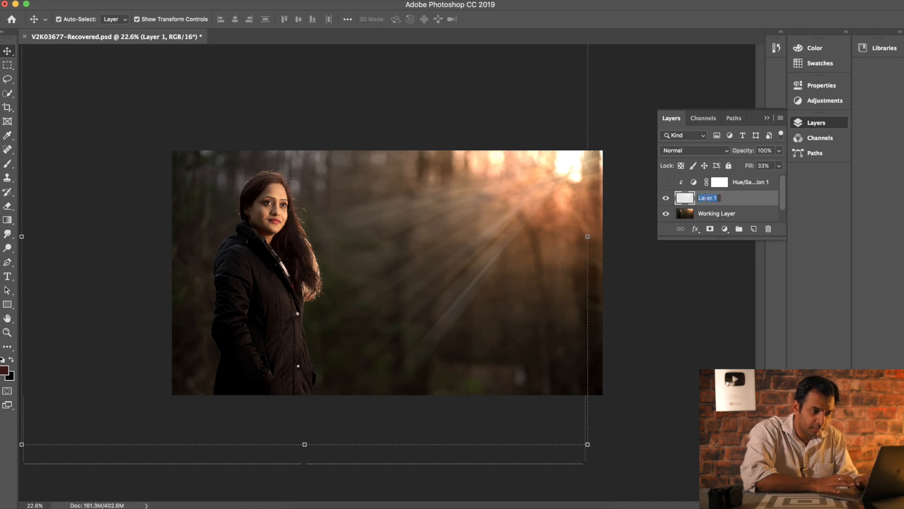
text(Rays)
key(Return)
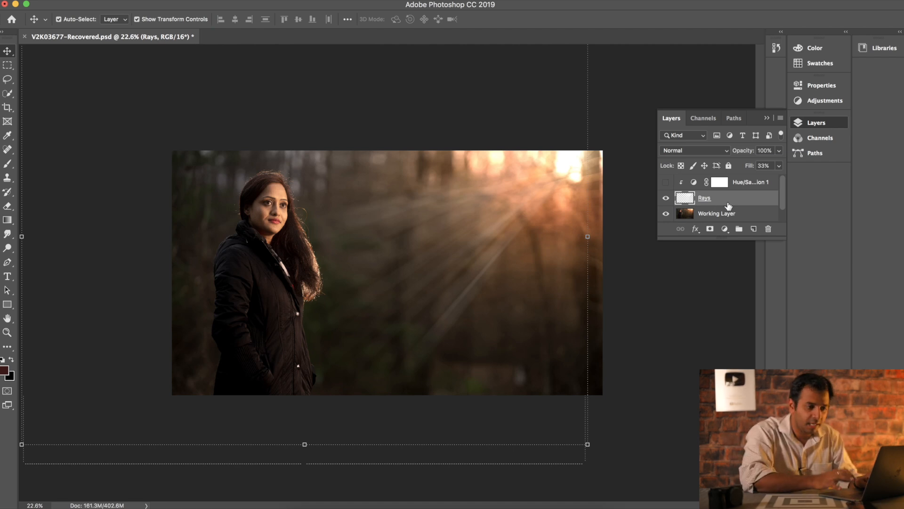
click(711, 230)
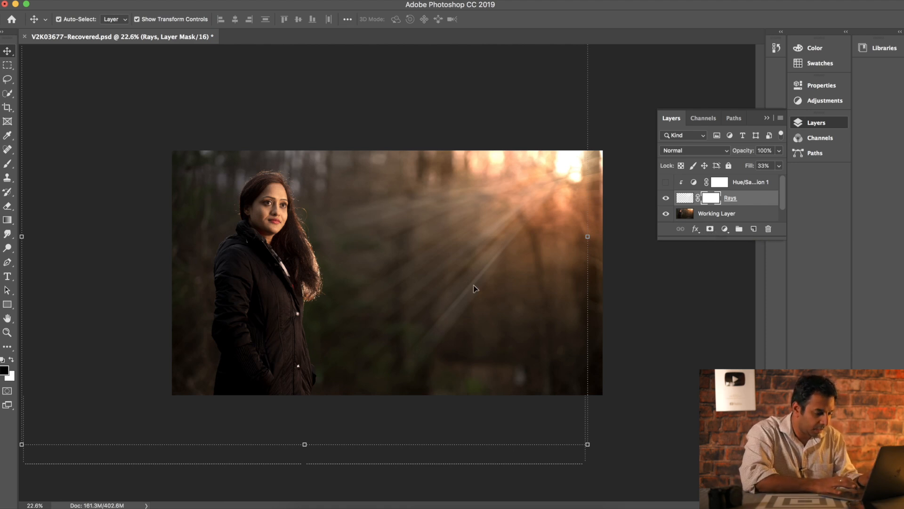
Step: Paint black on the Rays mask with a 600 px brush from the lower background toward the sun, and undo the latest strokes
key(b)
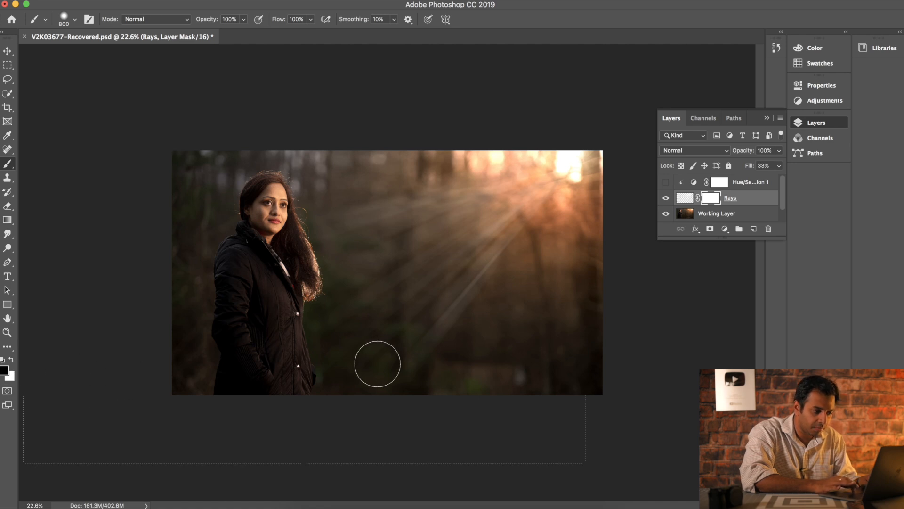
mouse_move(395, 368)
mouse_down()
mouse_move(486, 303)
mouse_move(449, 271)
mouse_move(389, 299)
mouse_move(351, 330)
mouse_move(426, 300)
mouse_move(432, 314)
mouse_move(523, 229)
mouse_move(522, 242)
mouse_move(483, 261)
mouse_move(489, 216)
mouse_up()
click(489, 216)
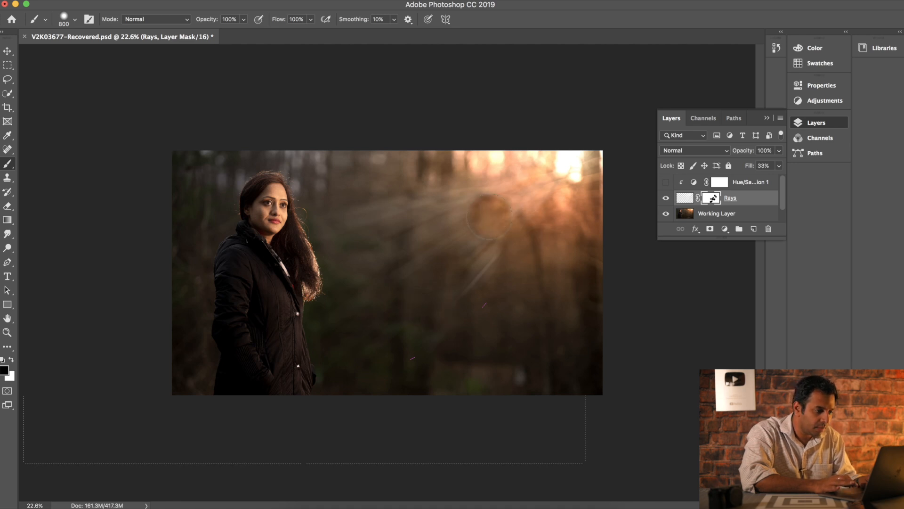
key(super+z)
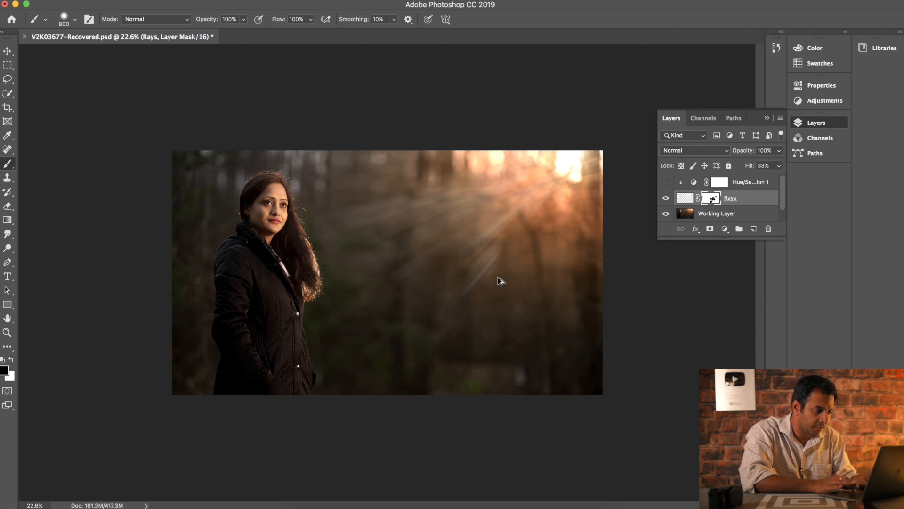
key(super+z)
key(super+z)
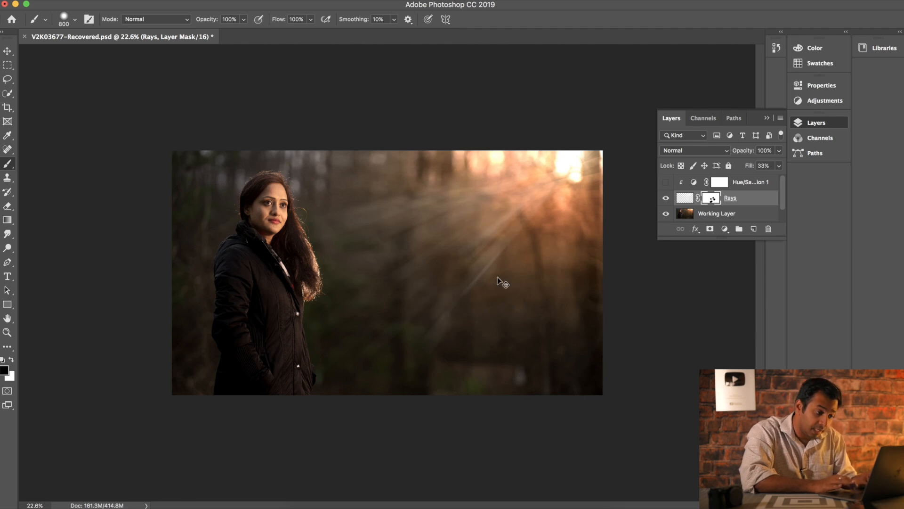
key(super+z)
Step: Mask out the lower ends of the rays with black, enlarging the brush from 600 px to 2000 px
click(446, 343)
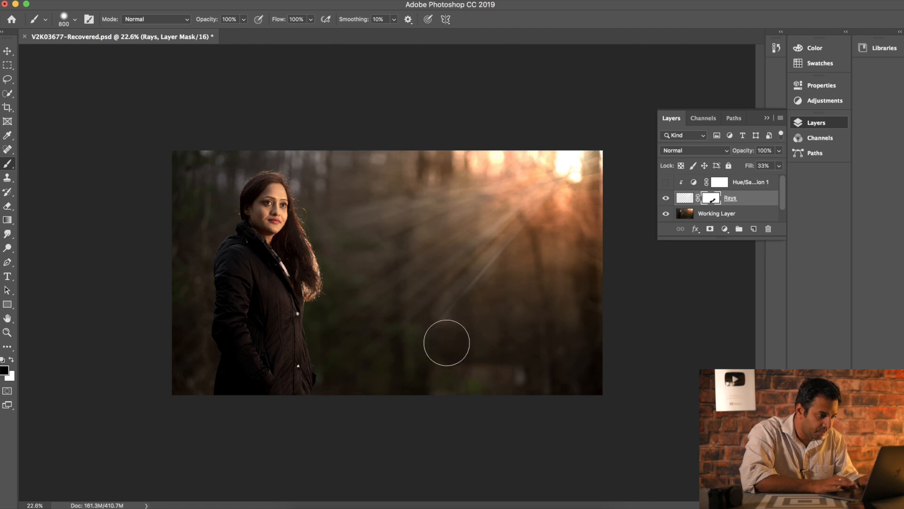
mouse_move(446, 347)
mouse_down()
mouse_move(482, 311)
mouse_move(443, 329)
mouse_move(503, 281)
mouse_move(544, 294)
mouse_up()
key(bracketright)
key(bracketright)
key(bracketright)
key(bracketright)
key(bracketright)
key(bracketright)
key(bracketright)
key(bracketright)
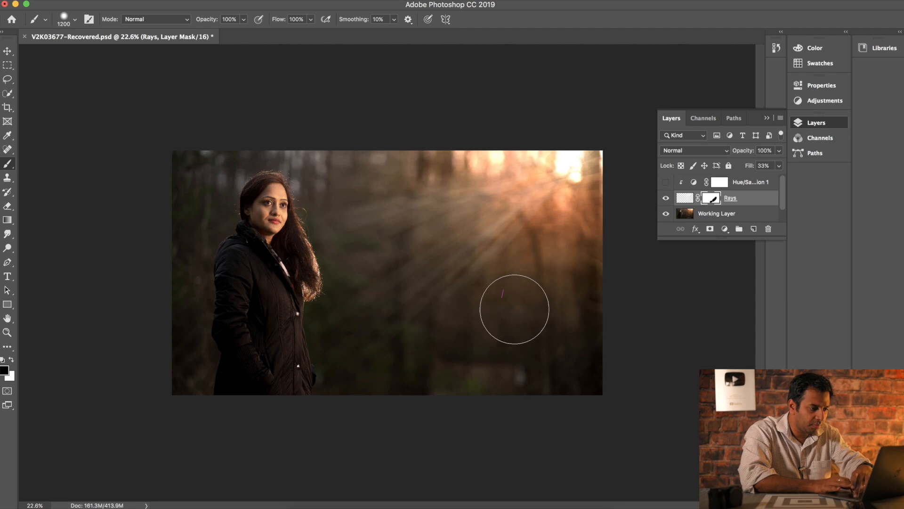
key(bracketright)
key(bracketright)
key(bracketright)
key(bracketright)
mouse_move(515, 309)
mouse_down()
mouse_move(369, 389)
mouse_move(330, 376)
mouse_up()
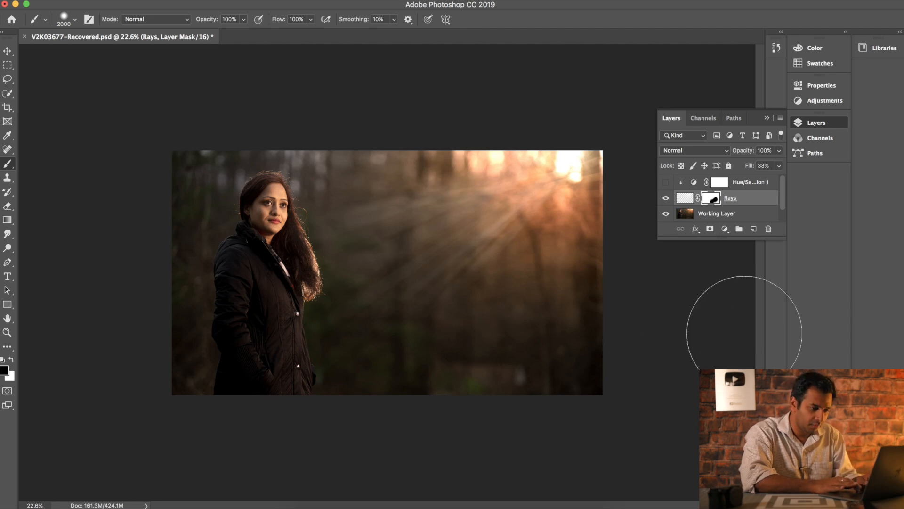
Step: Reduce the brush size to 900 px
key(bracketleft)
key(bracketleft)
key(bracketleft)
key(bracketleft)
key(bracketleft)
key(bracketleft)
key(bracketleft)
key(bracketleft)
key(bracketleft)
key(bracketleft)
key(bracketleft)
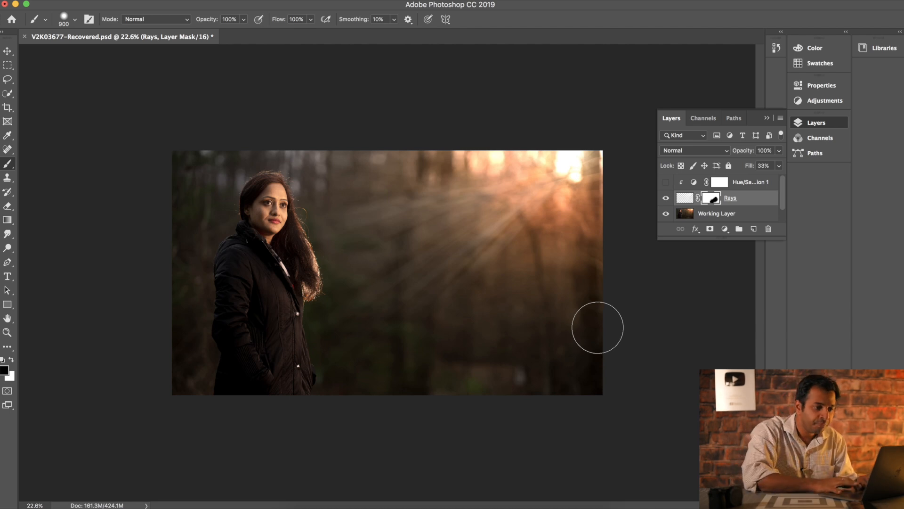
Step: Add a Solid Color fill layer above the Rays layer, using the peach tone ffc289 sampled from the glow beside the sun
click(749, 198)
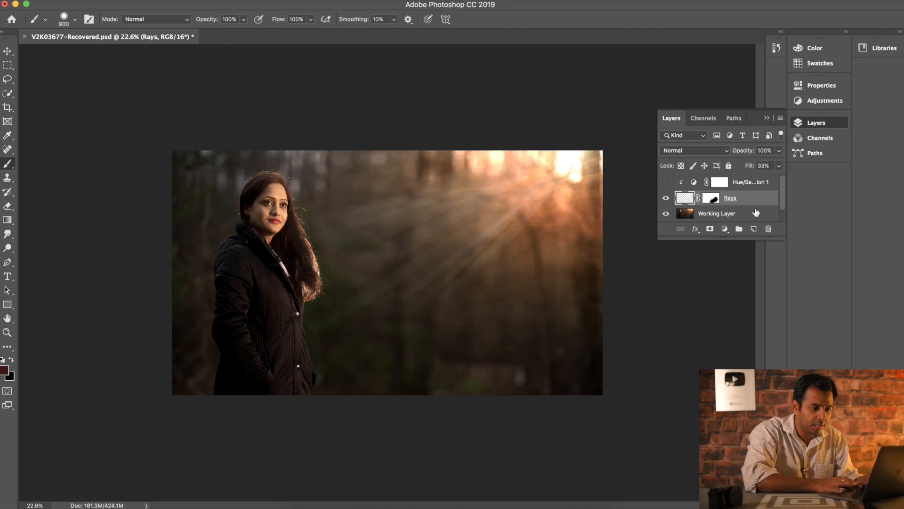
click(725, 230)
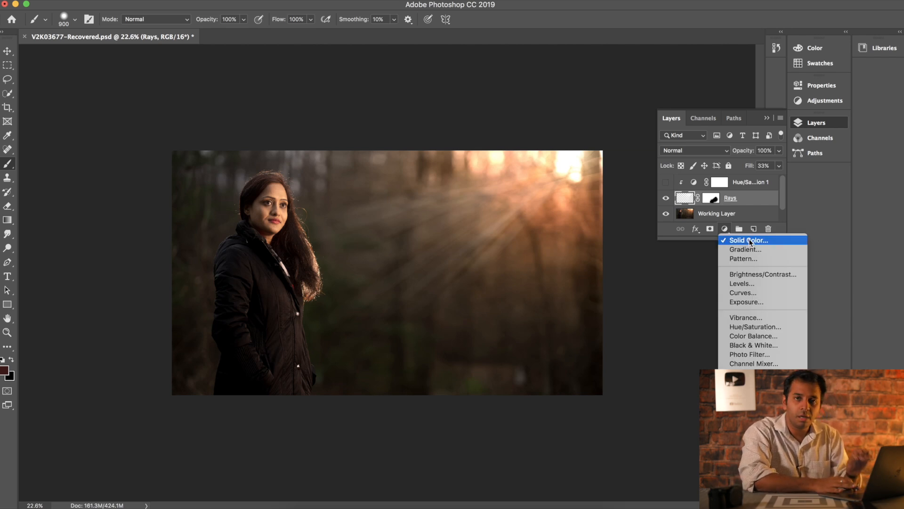
click(748, 240)
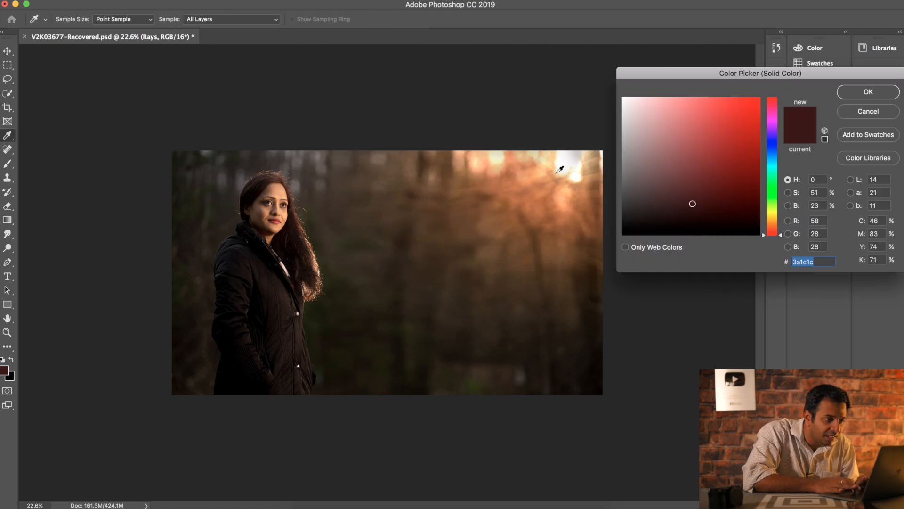
click(533, 173)
click(532, 173)
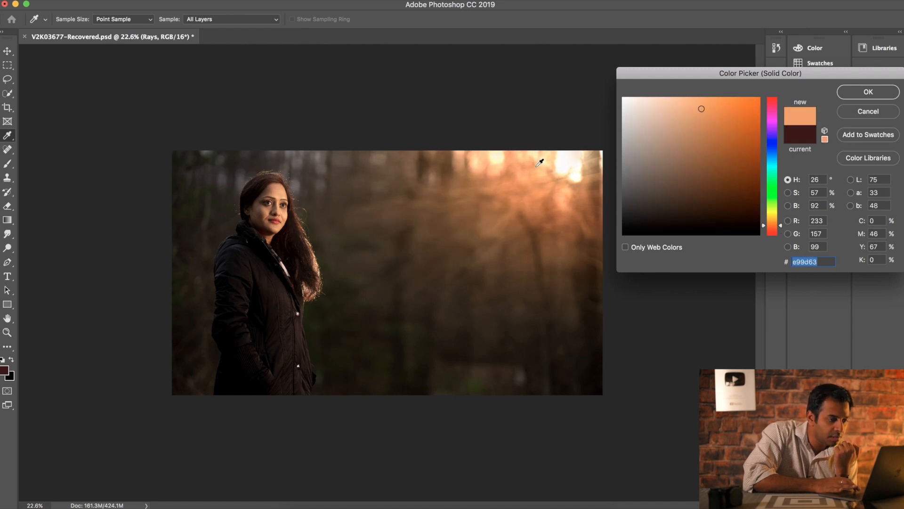
click(511, 156)
click(503, 172)
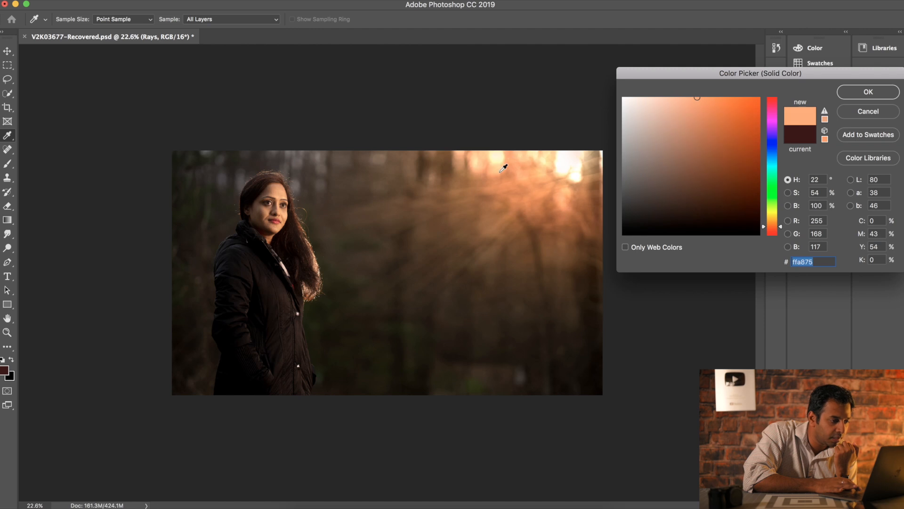
click(506, 173)
click(538, 203)
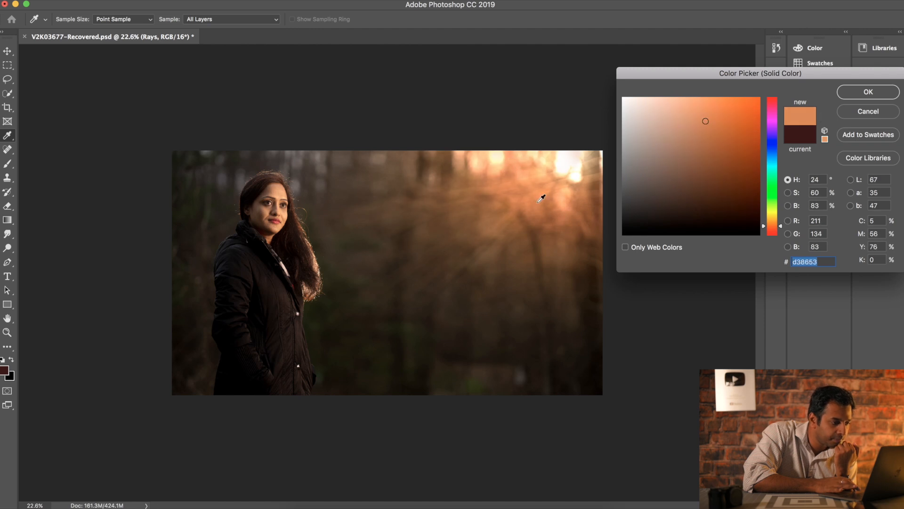
click(570, 189)
click(583, 193)
click(557, 183)
click(555, 166)
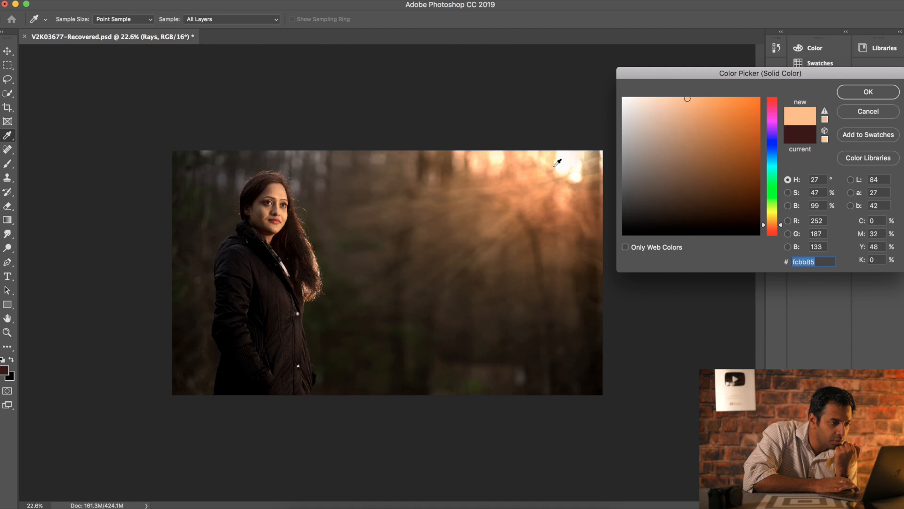
click(553, 159)
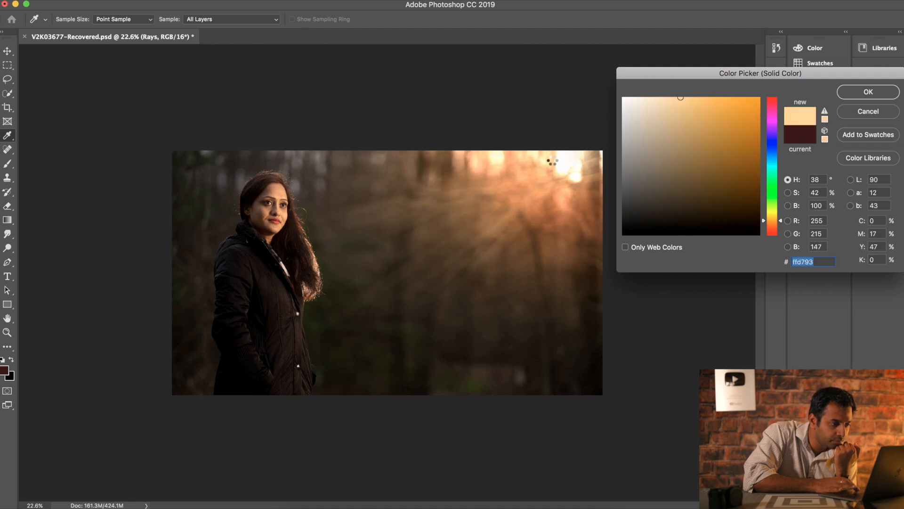
click(554, 163)
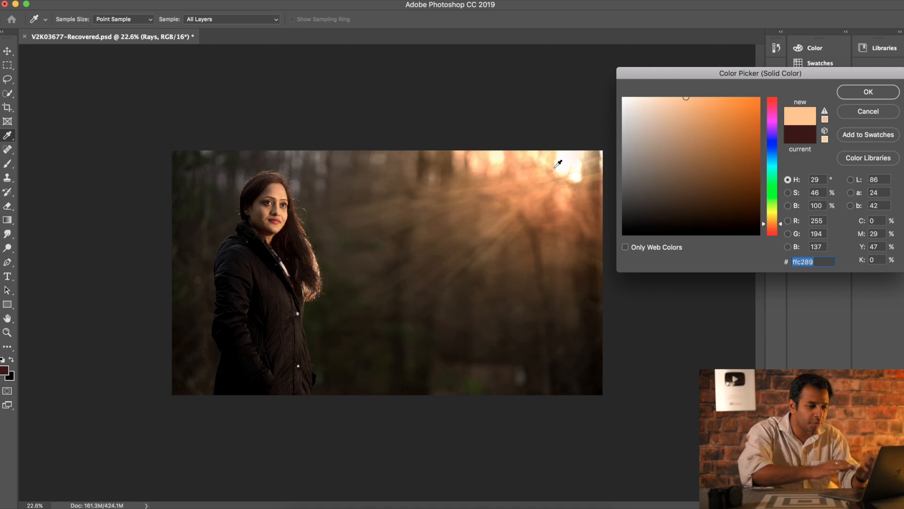
click(860, 91)
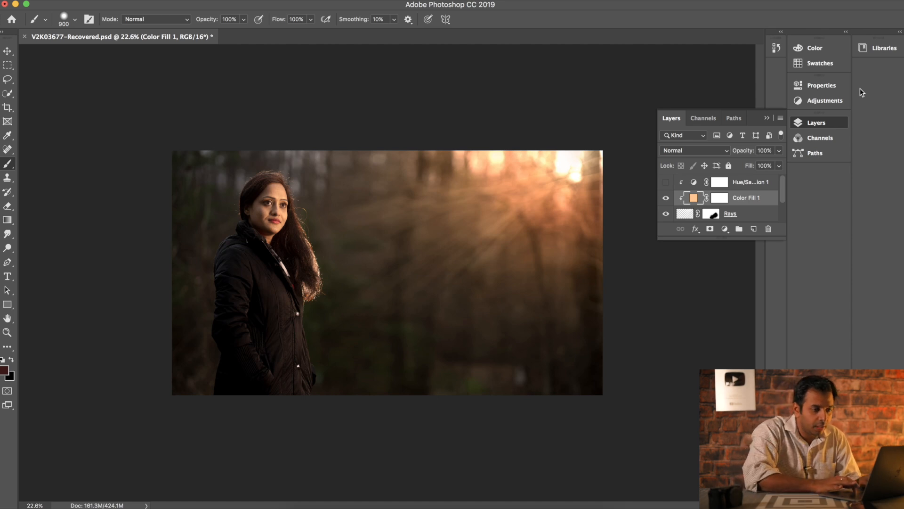
Step: Release the color fill layer's clipping to the Rays layer and rename the fill layer Rays Color
alt+click(681, 205)
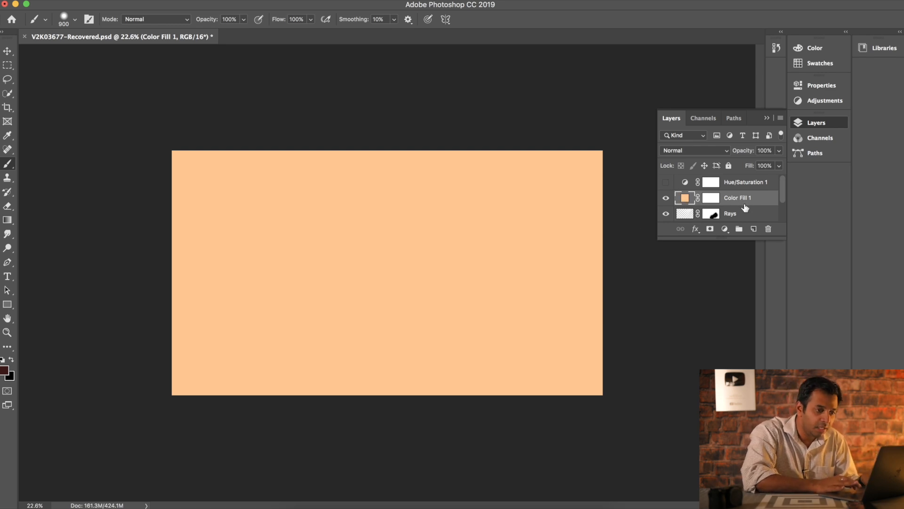
scroll(746, 209, down, 1)
double_click(738, 188)
text(Rays Color)
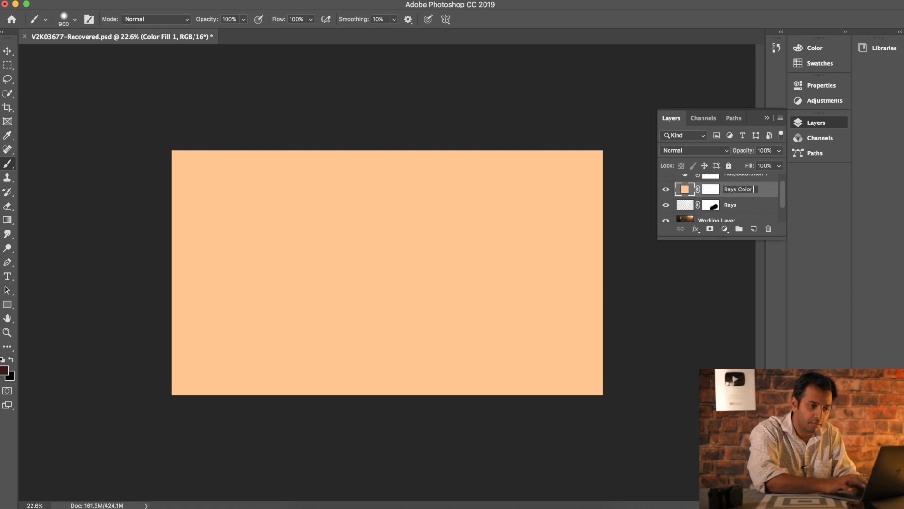
key(Return)
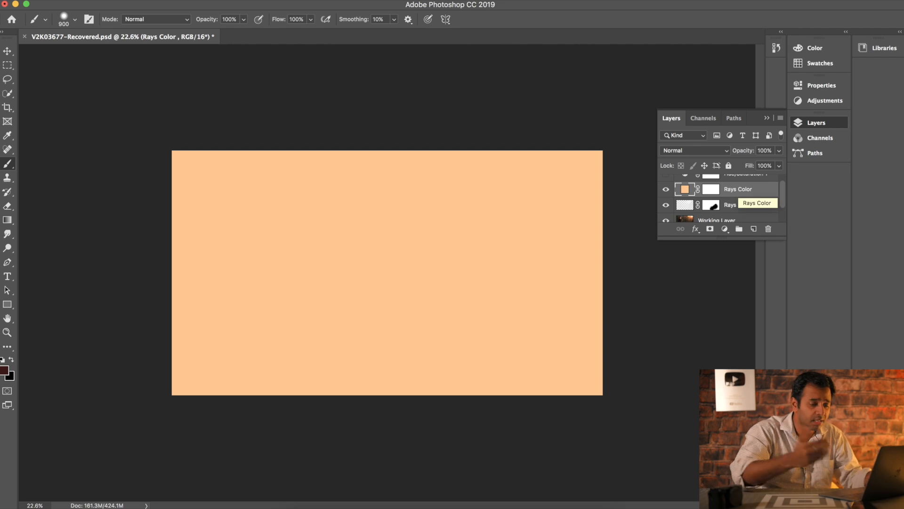
Step: Clip the Rays Color layer to the Rays layer, then hide and show it to compare the tint
alt+click(684, 196)
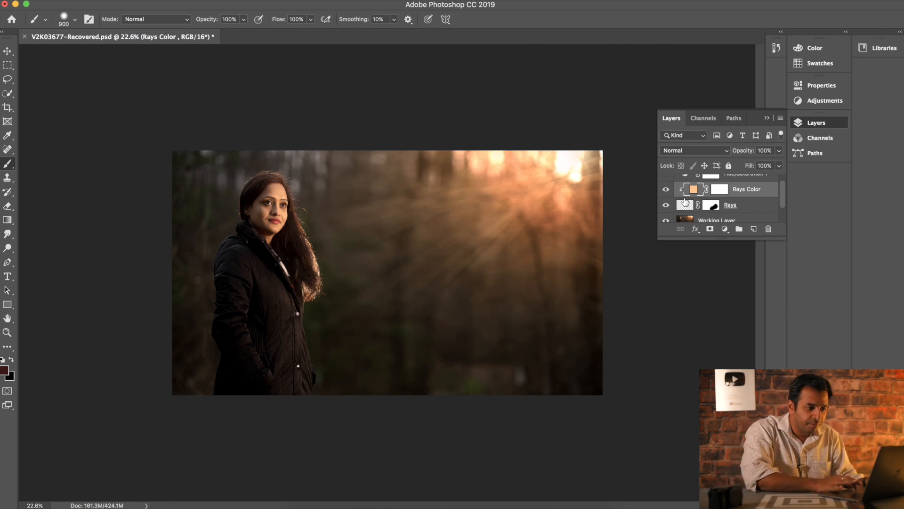
click(666, 189)
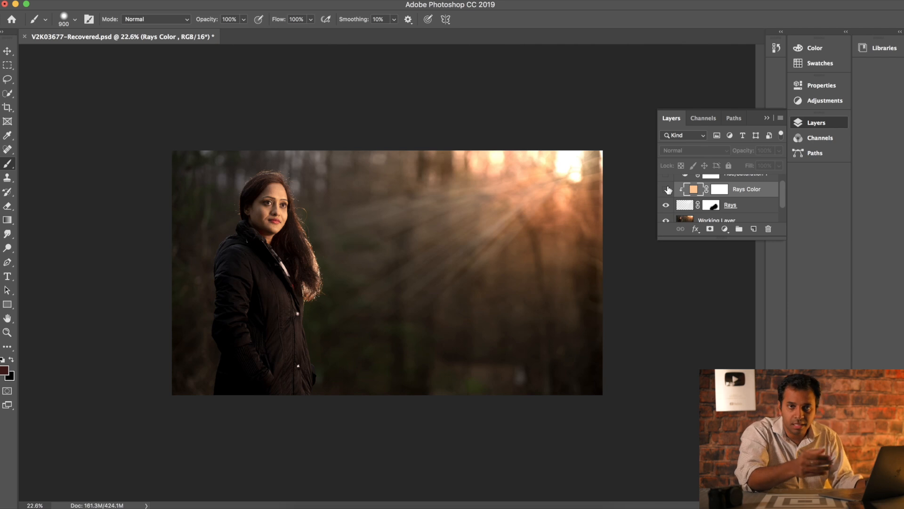
click(666, 189)
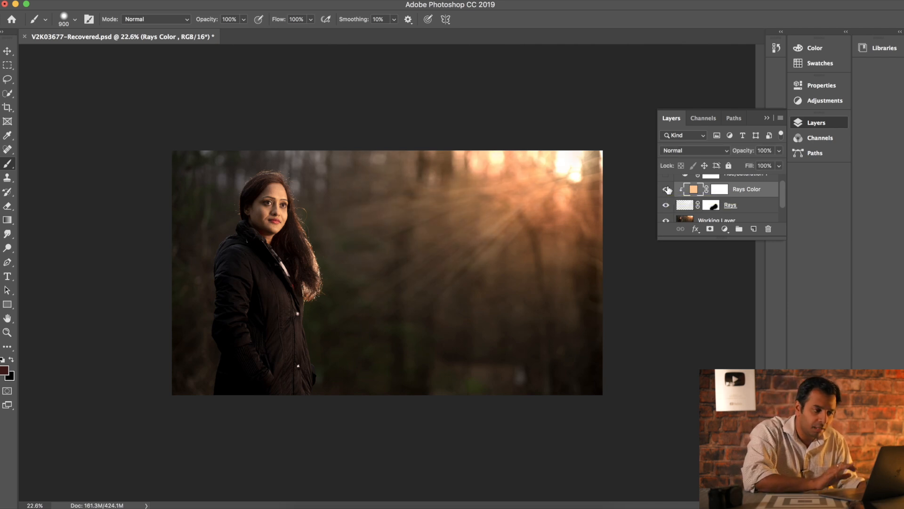